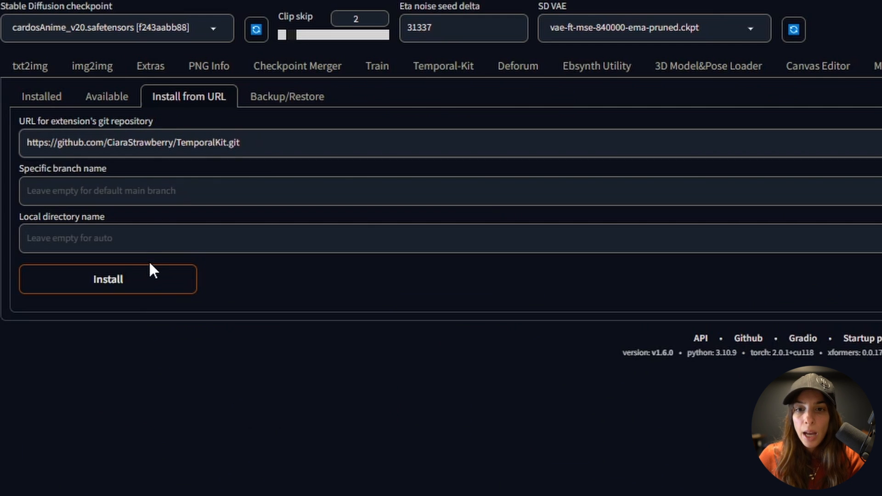
# - Install TemporalKit from its repository and verify it appears under Installed extensions
pyautogui.click(156, 296)
pyautogui.click(36, 100)
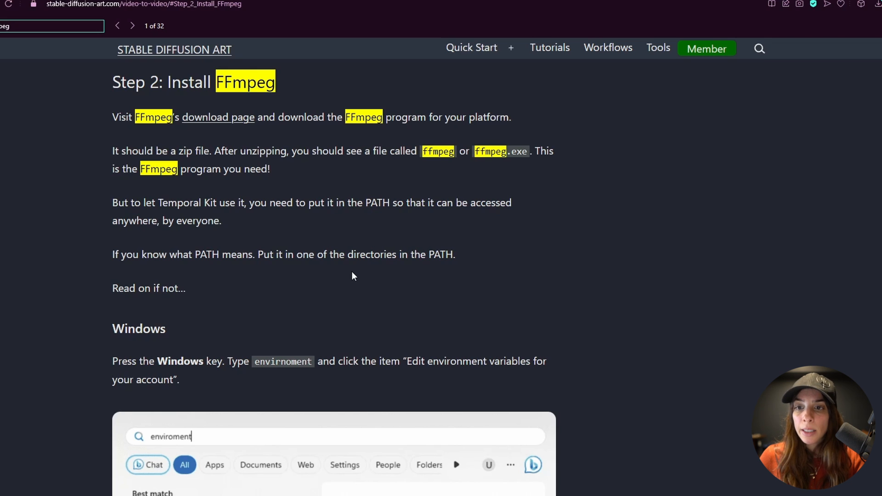
# - Load the EbSynth homepage in a new tab from the 'ebsynth' address-bar suggestion
pyautogui.hotkey('ctrl', 't')
pyautogui.write('ebsyt')
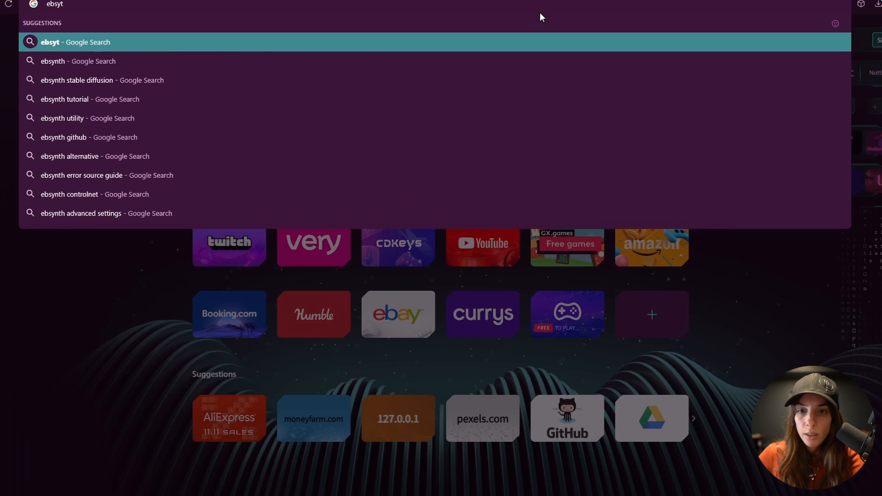
pyautogui.press('Down')
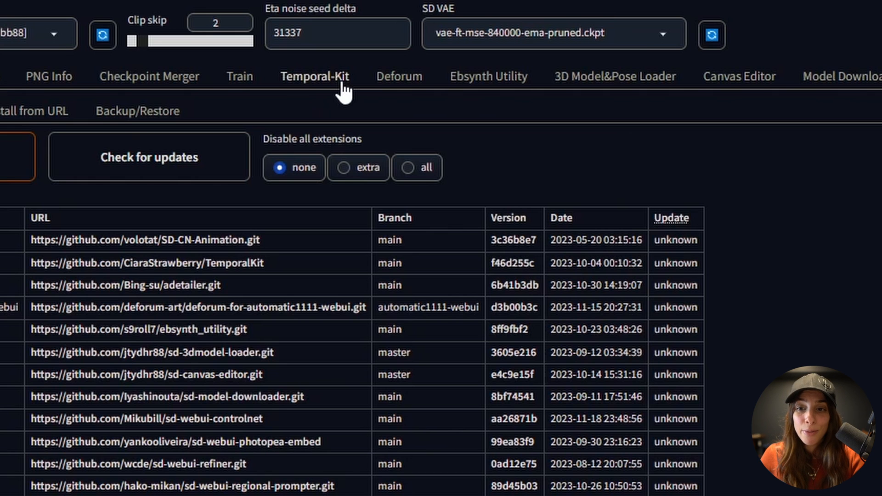
# - Load the source video into Temporal-Kit's Input Video and scroll down to the pre-processing settings
pyautogui.click(341, 84)
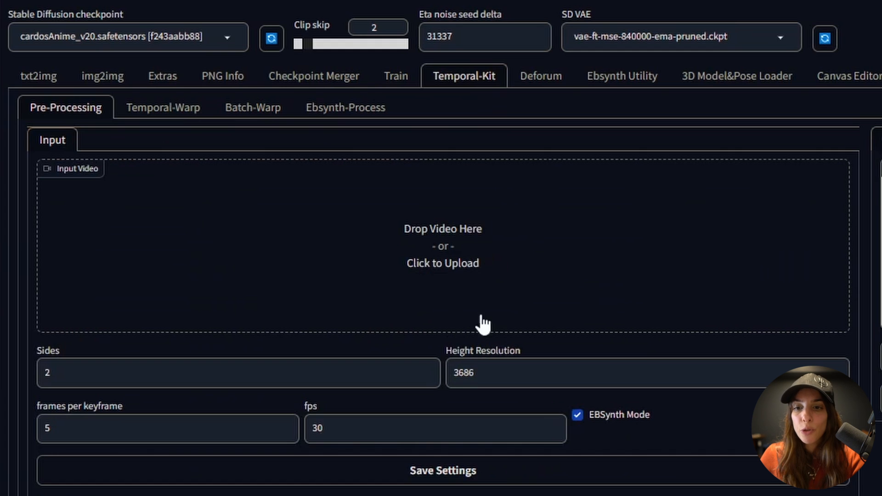
pyautogui.click(465, 261)
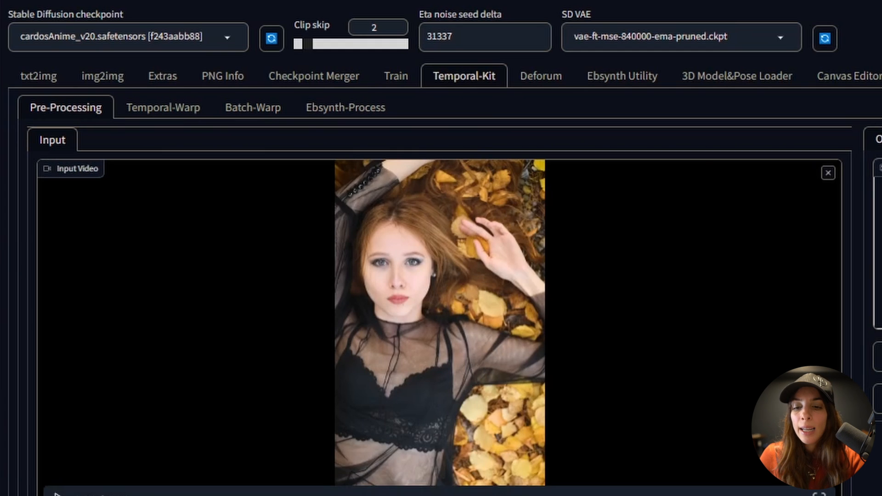
pyautogui.scroll(-4, 430, 456)
pyautogui.scroll(-2, 430, 456)
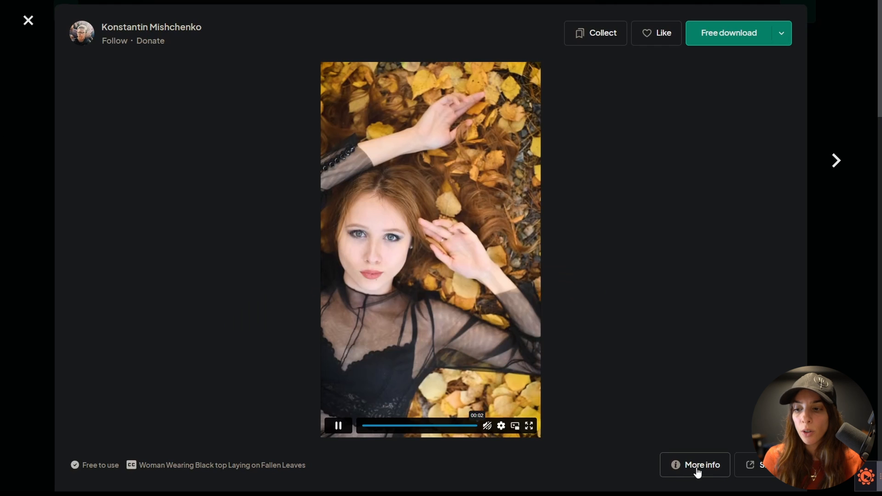
# - Check the Pexels clip details (2400 x 4096, 25 FPS), then close the popup
pyautogui.click(709, 465)
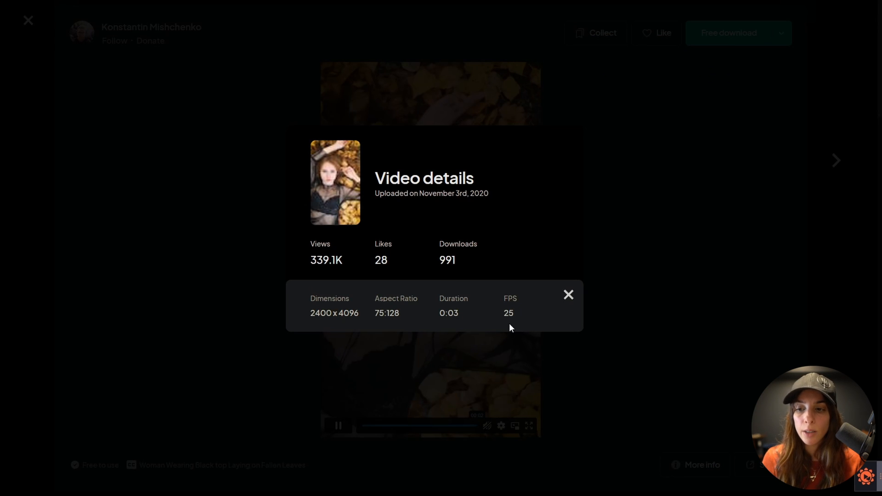
pyautogui.click(569, 295)
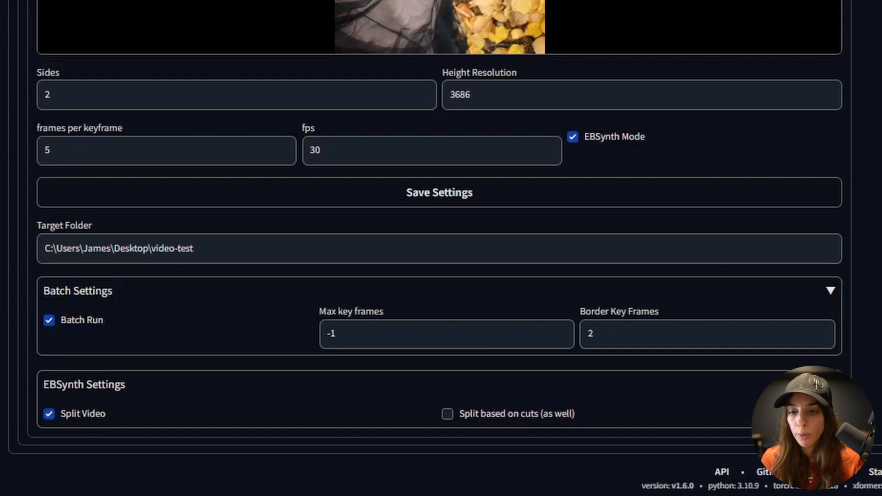
# - Change the Temporal-Kit fps value from 30 to 25
pyautogui.click(319, 140)
pyautogui.doubleClick(318, 142)
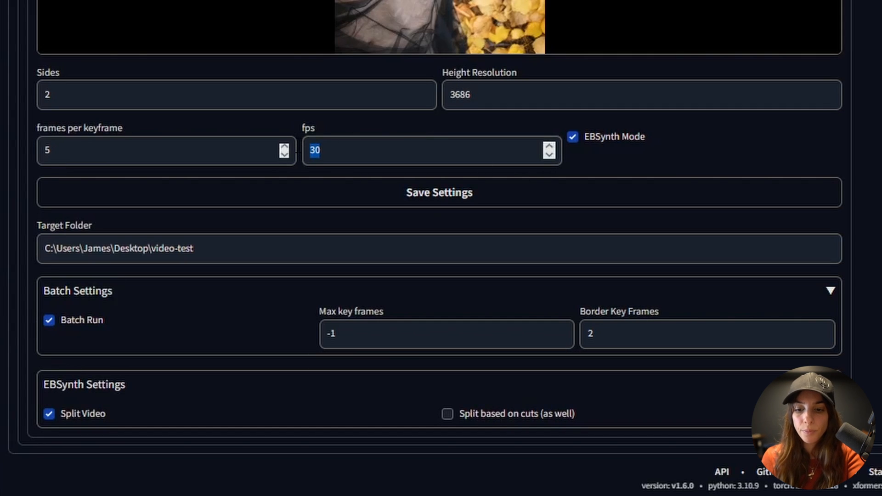
pyautogui.write('25')
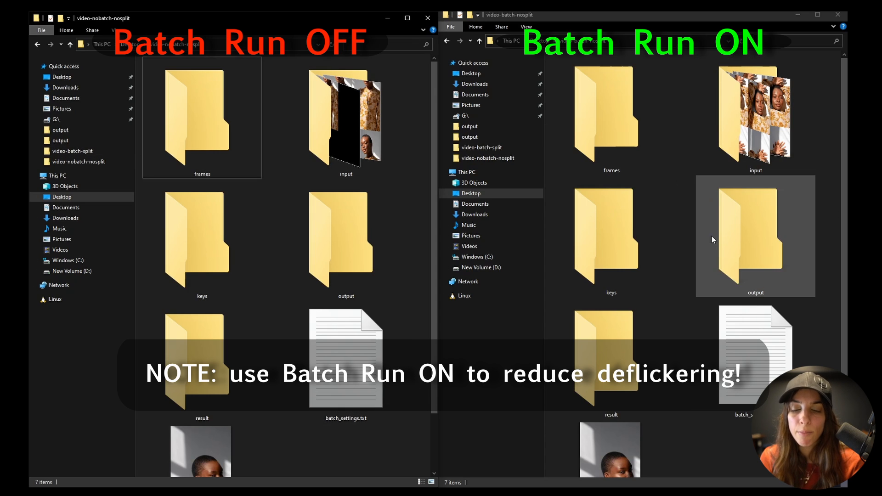
# - Open the input folders of the batch-off and batch-on runs side by side
pyautogui.doubleClick(350, 147)
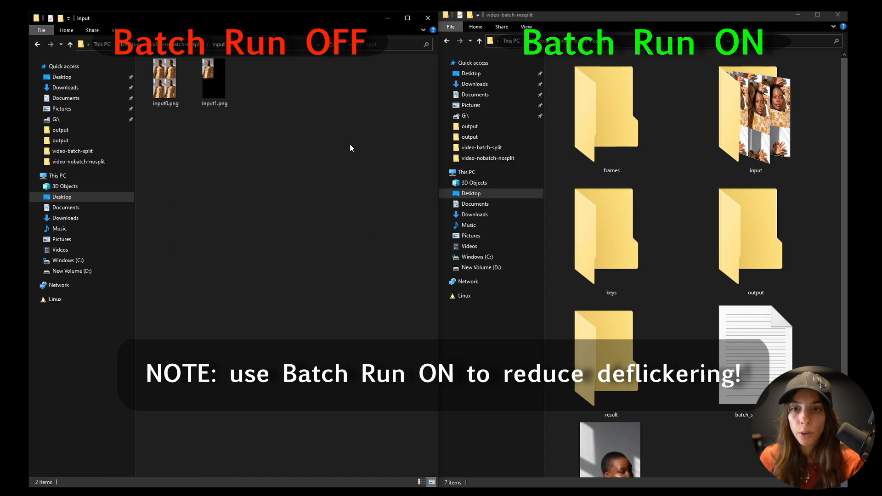
pyautogui.doubleClick(736, 81)
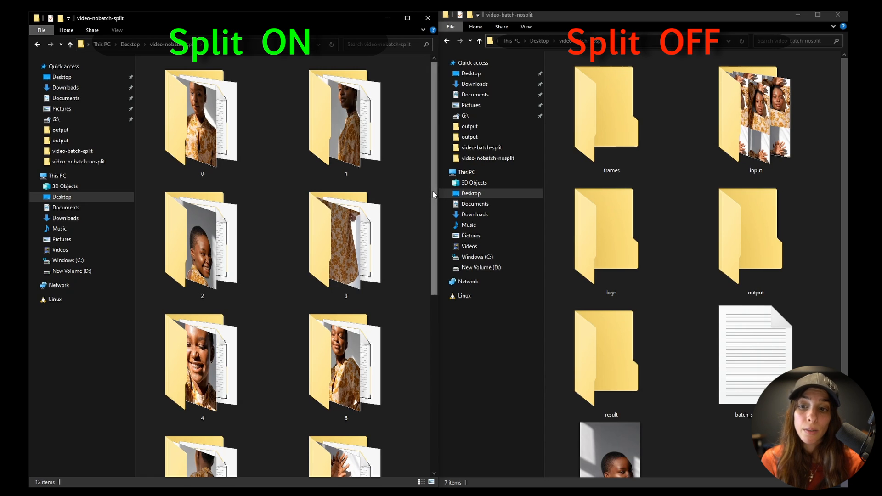
# - Scroll the left Explorer window down through the later numbered split folders
pyautogui.moveTo(432, 195)
pyautogui.mouseDown()
pyautogui.moveTo(428, 245)
pyautogui.moveTo(430, 195)
pyautogui.mouseUp()
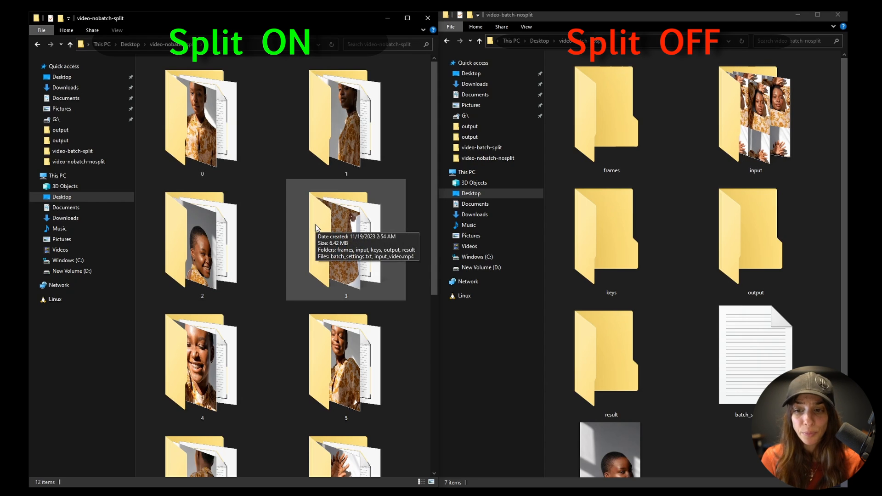
pyautogui.scroll(-3, 414, 193)
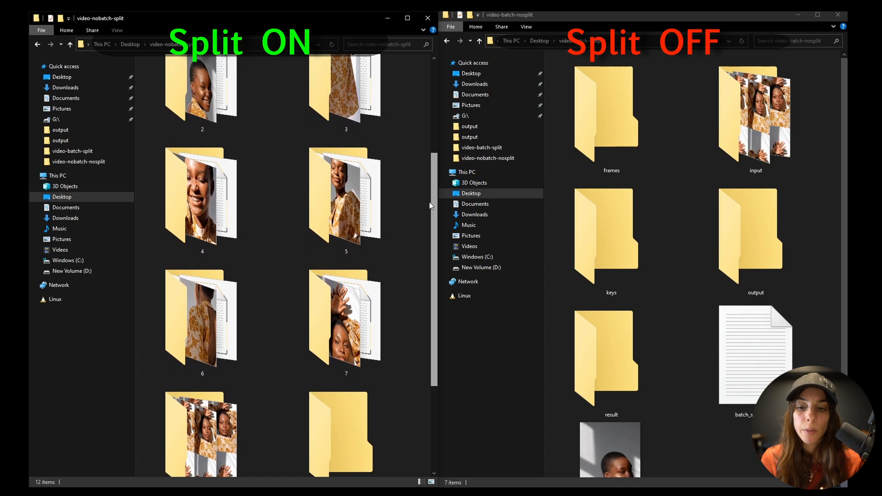
pyautogui.scroll(-2, 430, 202)
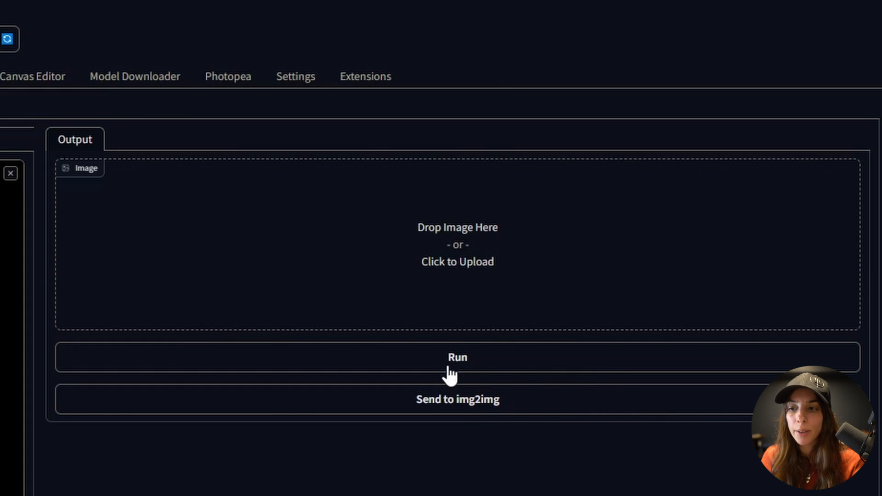
# - Run Temporal-Kit pre-processing to generate folders 0, input, output and main_video.mp4 in video-test
pyautogui.click(448, 367)
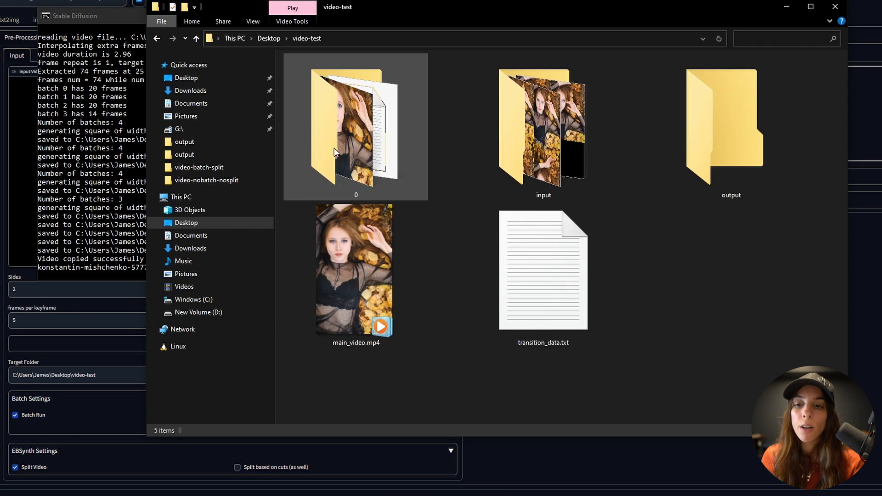
pyautogui.moveTo(377, 149)
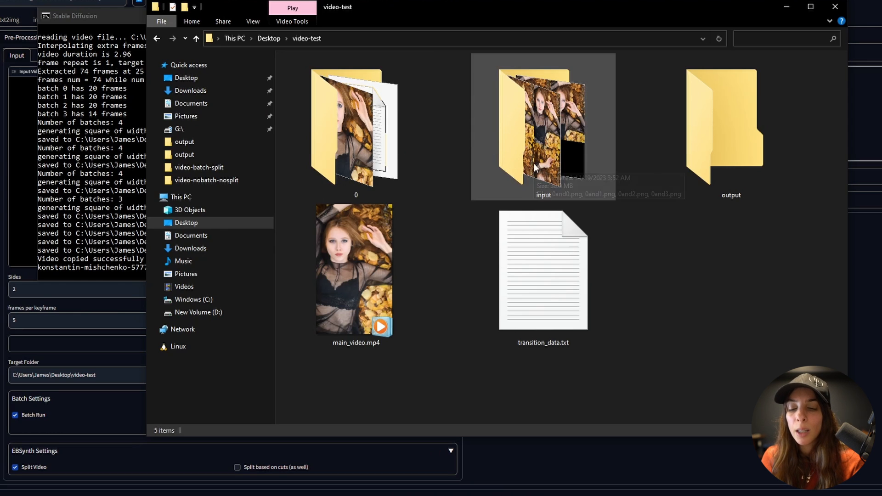
pyautogui.doubleClick(729, 123)
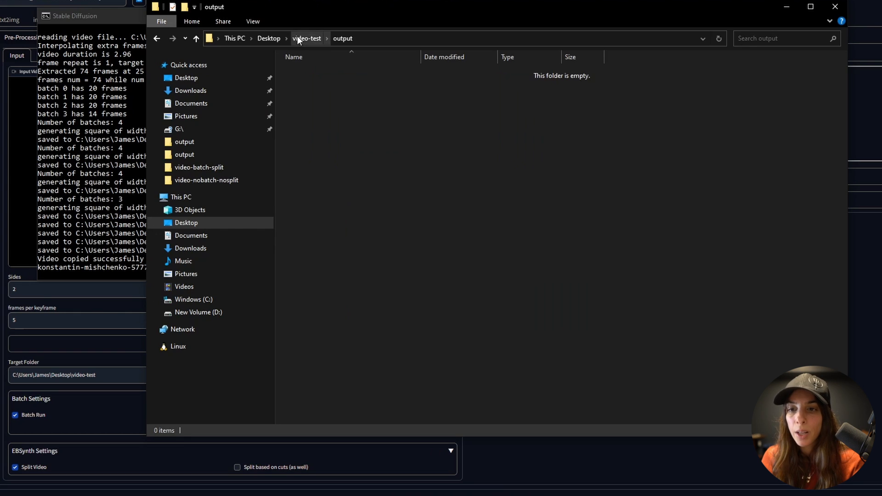
pyautogui.click(298, 39)
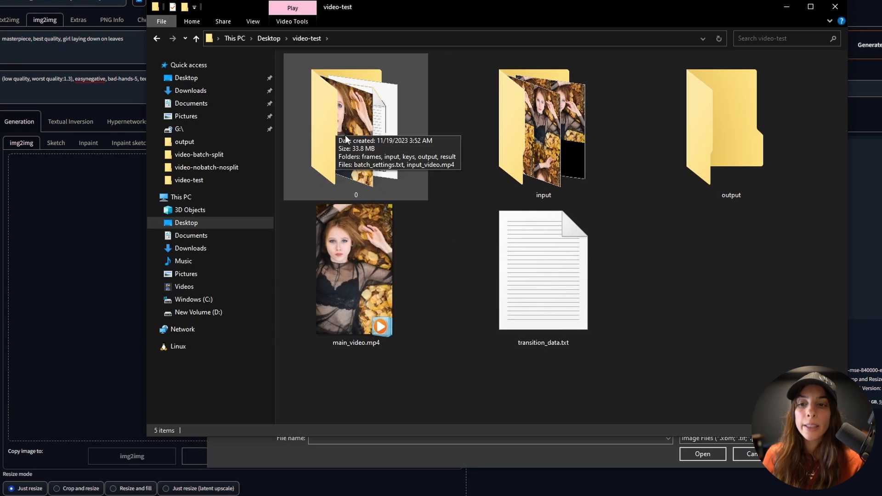
# - Inspect batch folder 0's frames, input, keys and output subfolders
pyautogui.doubleClick(346, 138)
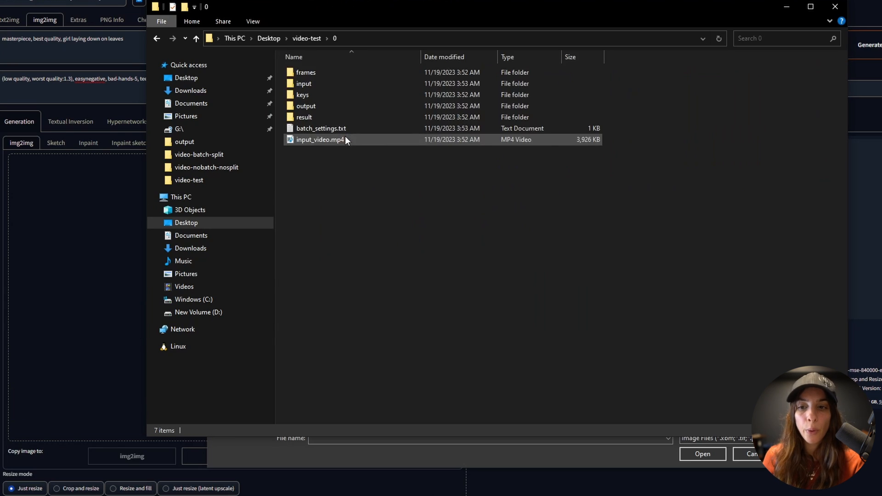
pyautogui.doubleClick(317, 74)
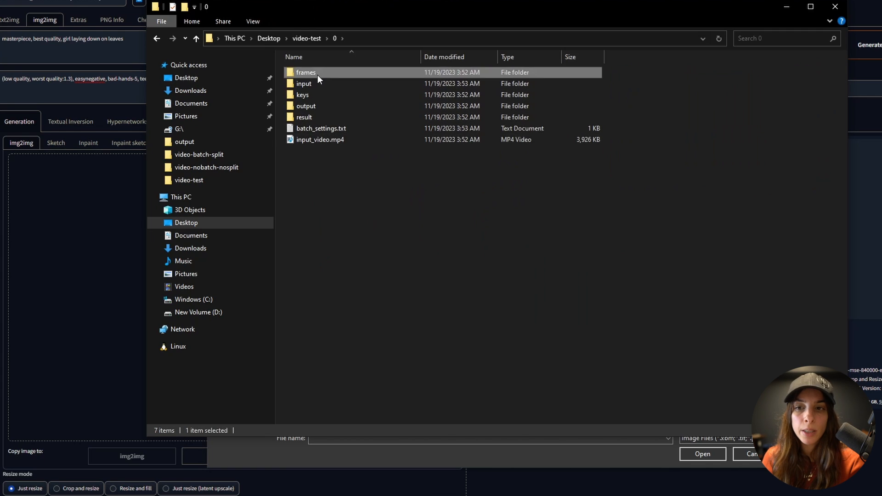
pyautogui.click(335, 38)
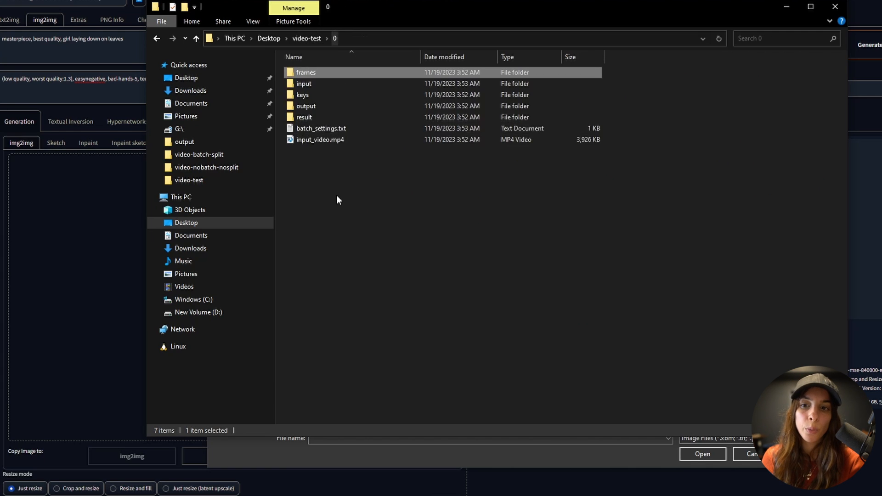
pyautogui.doubleClick(315, 85)
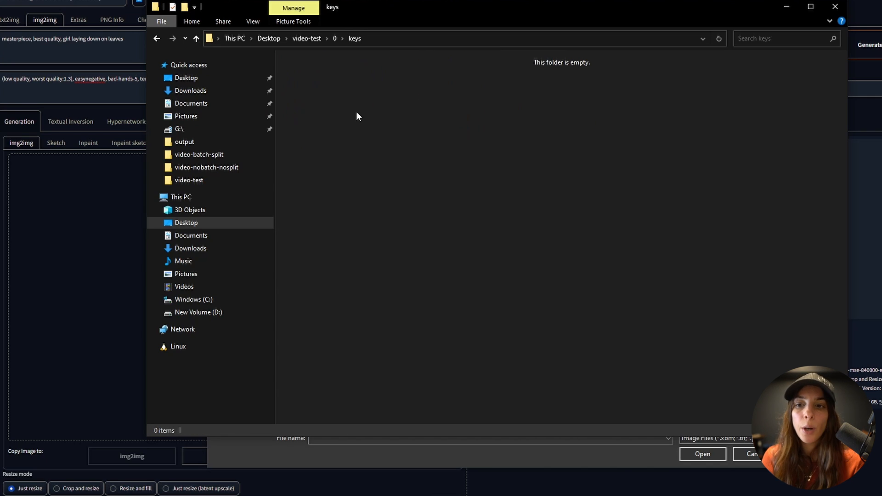
pyautogui.click(338, 39)
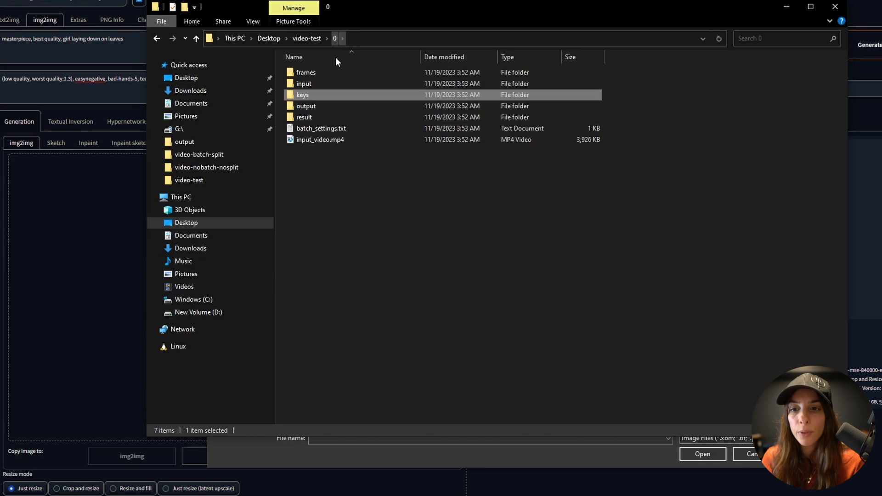
pyautogui.doubleClick(329, 109)
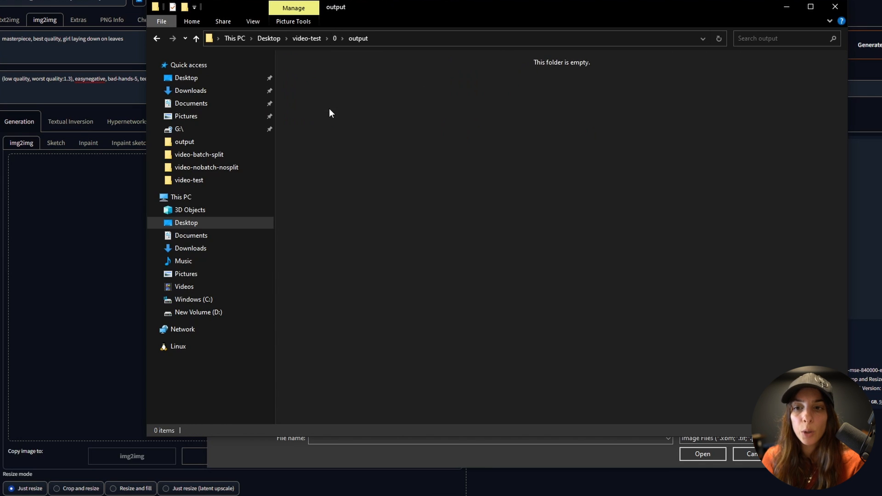
# - From img2img's image picker, browse to video-test's input folder of keyframe grids
pyautogui.click(335, 39)
pyautogui.press('Down')
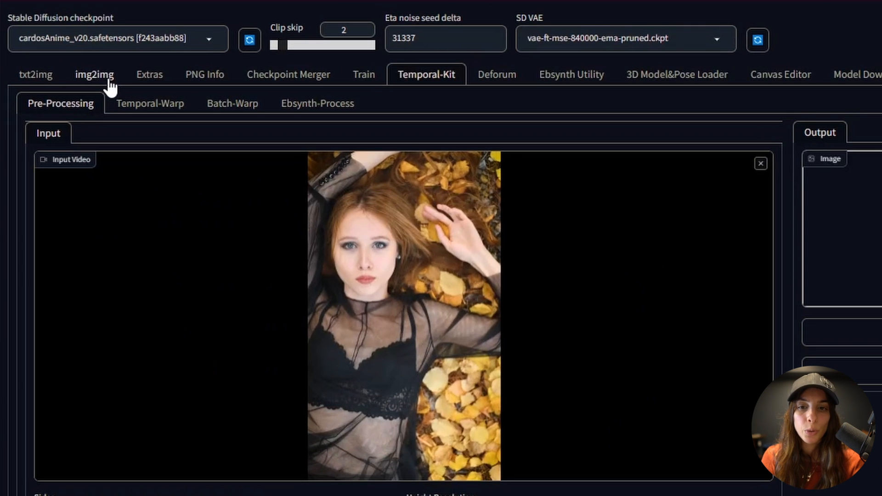
pyautogui.click(110, 87)
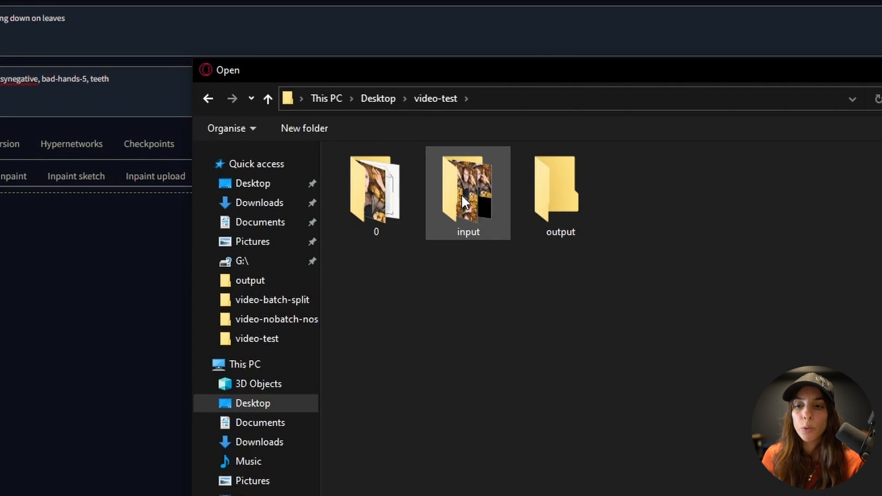
pyautogui.doubleClick(462, 194)
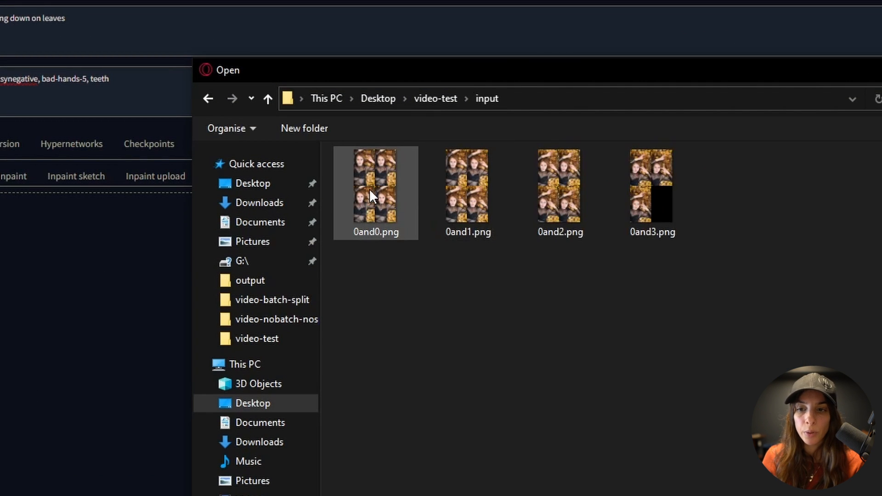
# - Load 0and0.png into img2img and scroll down through the settings to ControlNet
pyautogui.doubleClick(369, 189)
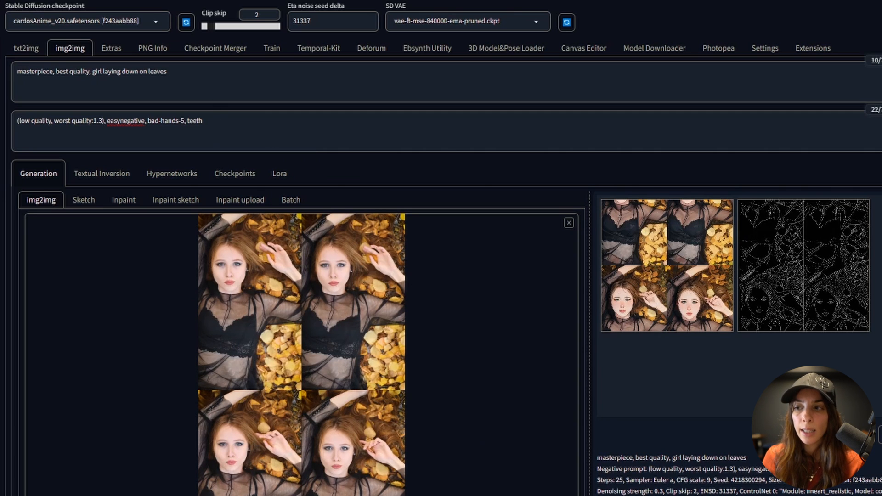
pyautogui.scroll(-6, 441, 248)
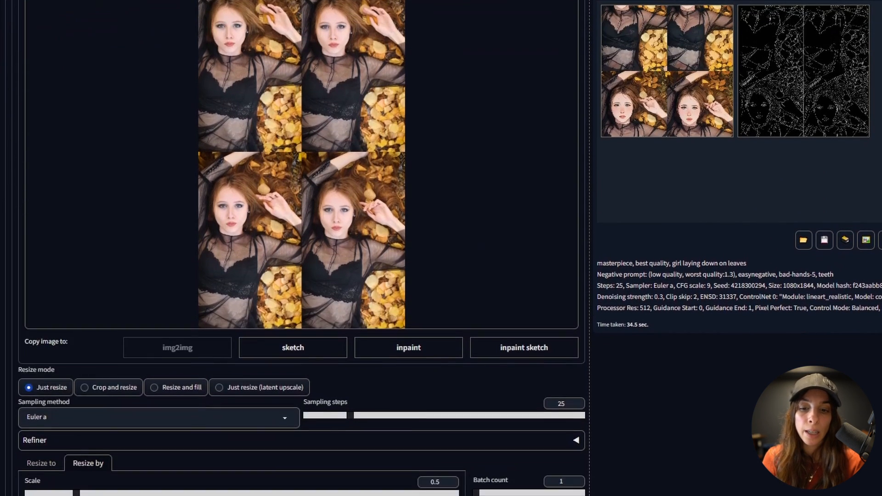
pyautogui.scroll(-5, 302, 248)
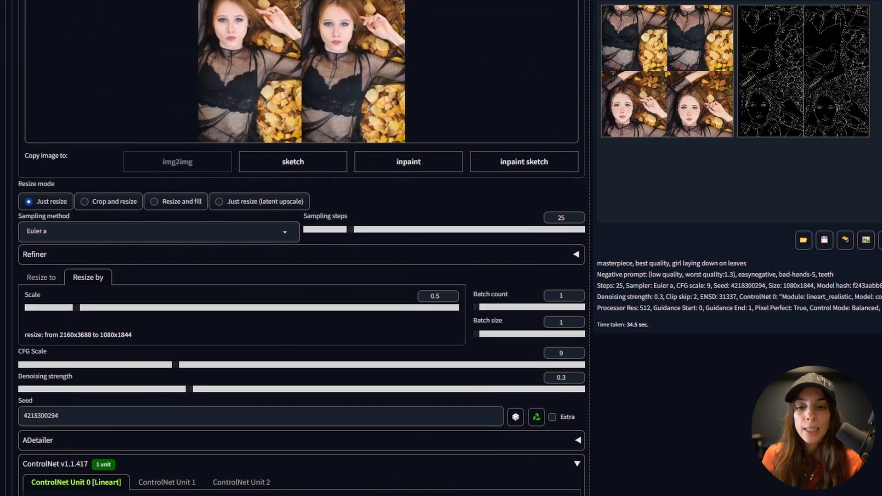
pyautogui.scroll(-3, 620, 353)
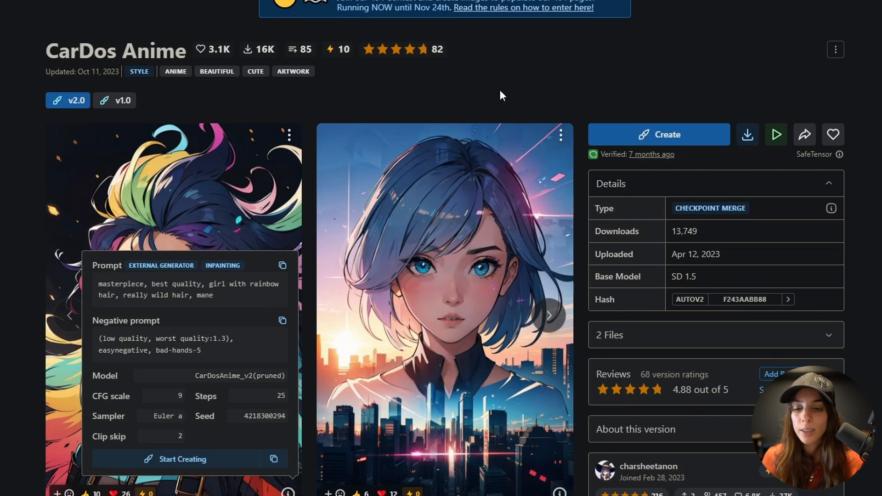
# - Copy the generation data from the CarDos Anime sample image on Civitai
pyautogui.click(276, 467)
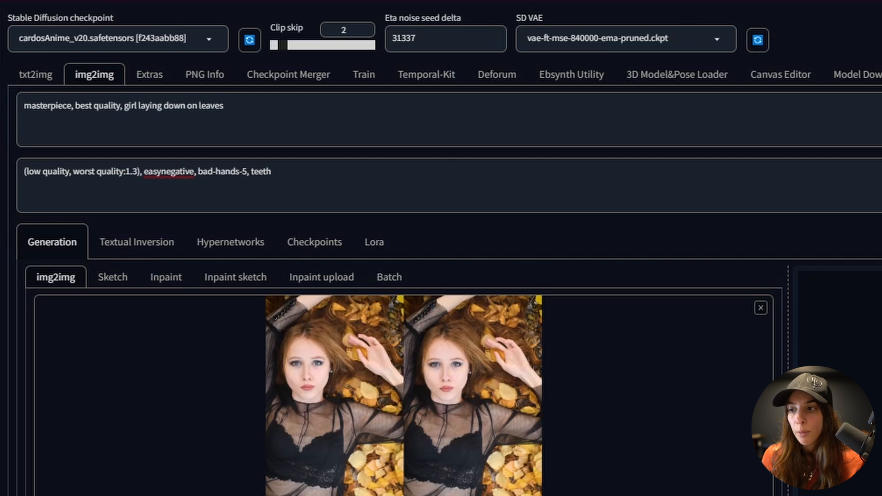
# - Scroll through the img2img settings to check the seed and ControlNet, then return to the top
pyautogui.scroll(-6, 442, 248)
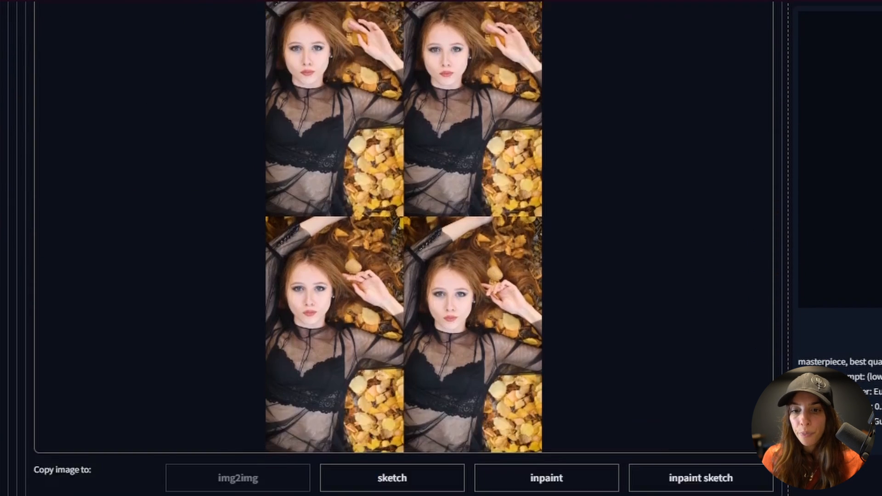
pyautogui.scroll(-5, 96, 282)
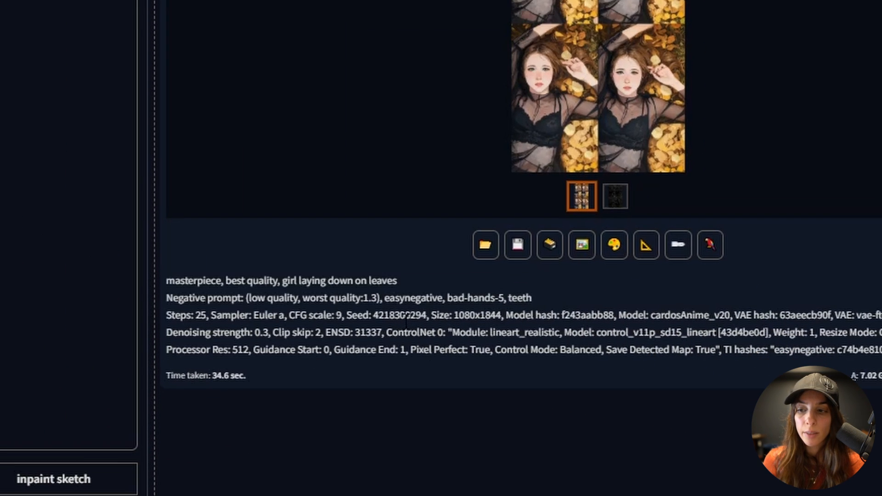
pyautogui.scroll(-5, 407, 320)
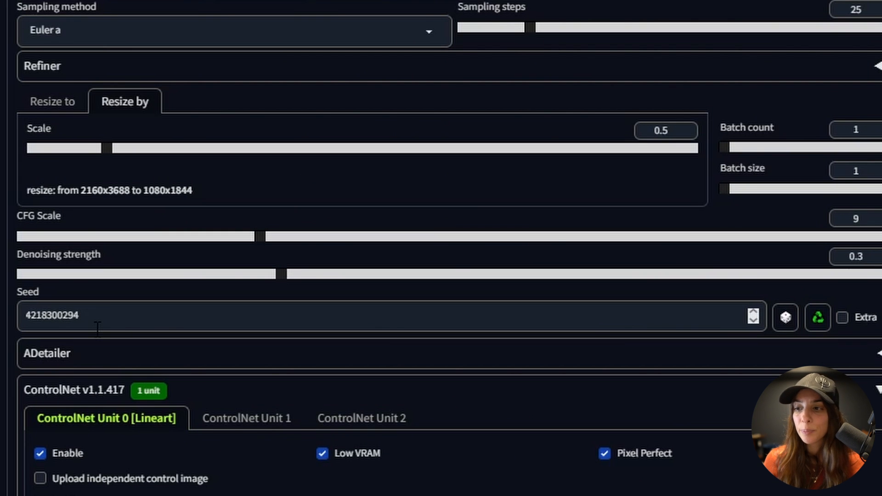
pyautogui.scroll(6, 98, 328)
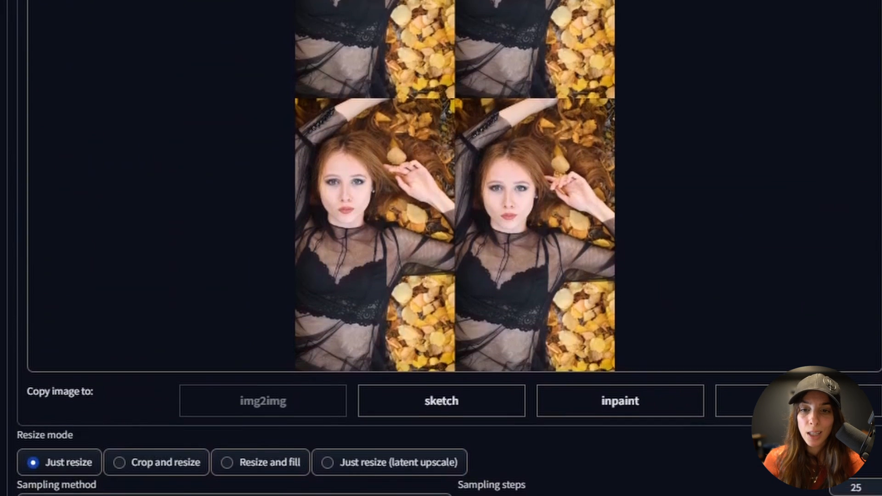
pyautogui.scroll(5, 441, 248)
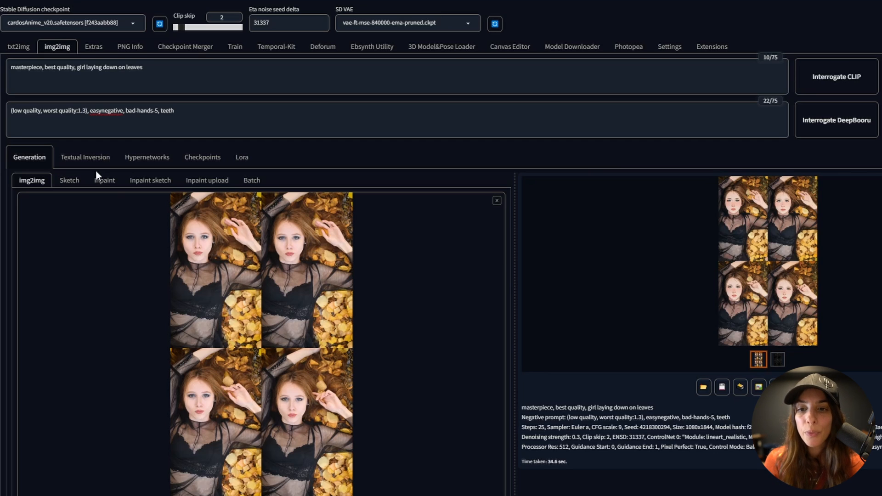
# - Switch img2img to Batch and paste the video-test\0\input folder path as the input directory
pyautogui.click(248, 182)
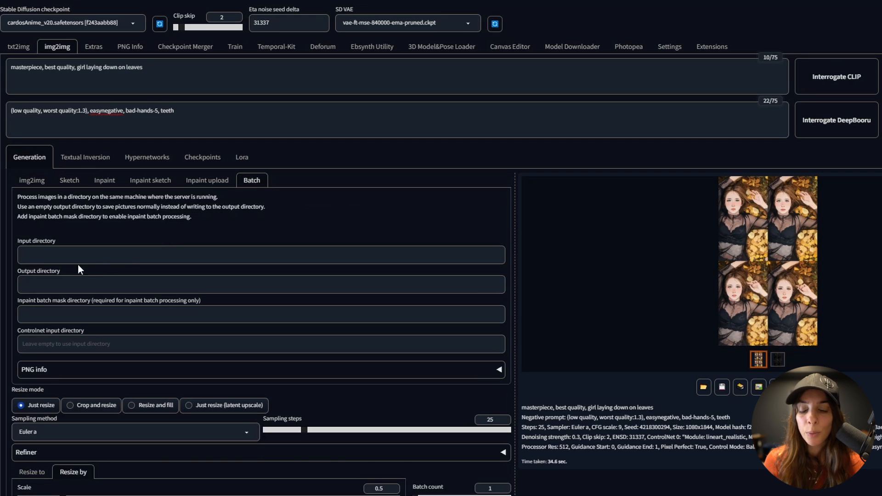
pyautogui.click(68, 254)
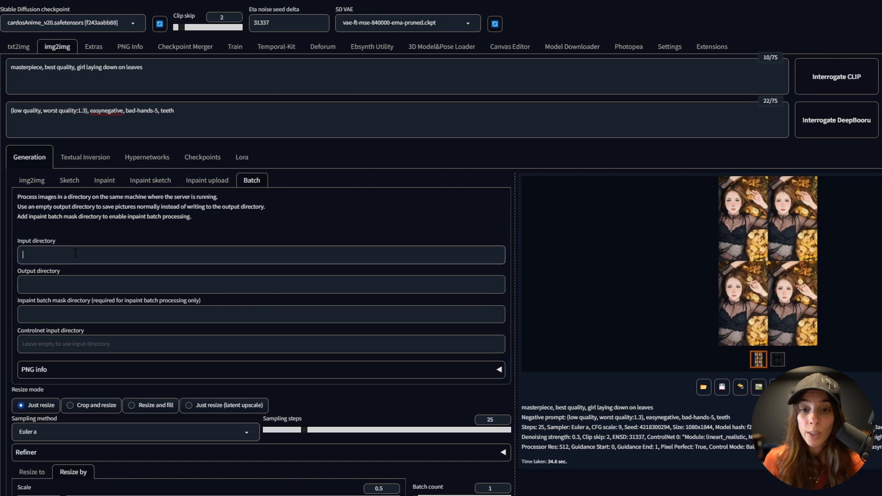
pyautogui.hotkey('alt', 'Tab')
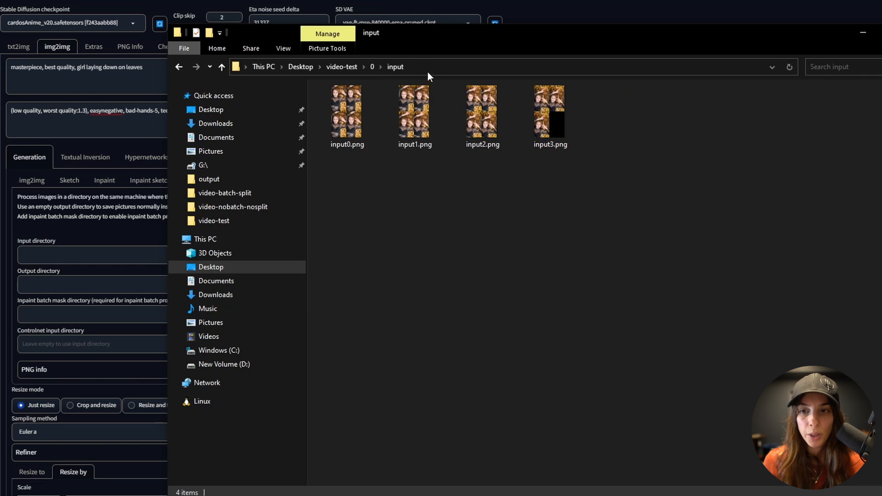
pyautogui.click(429, 66)
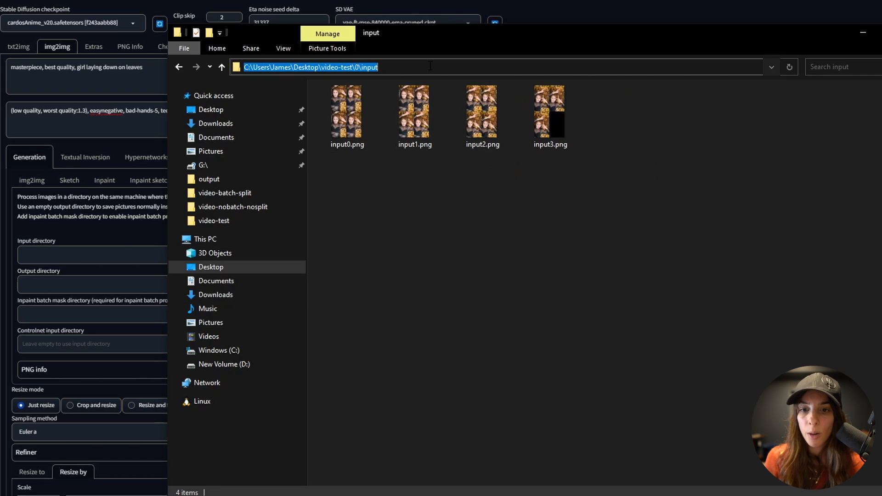
pyautogui.hotkey('ctrl', 'c')
pyautogui.hotkey('alt', 'Tab')
pyautogui.hotkey('ctrl', 'v')
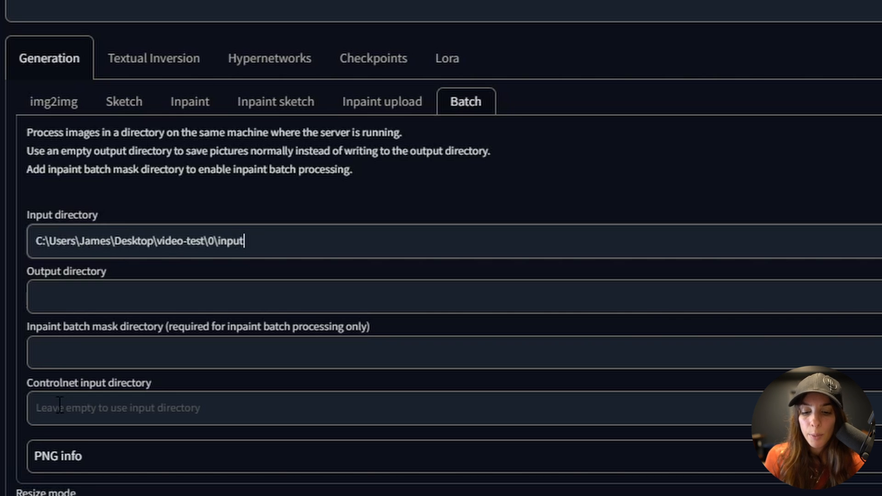
# - Paste the same path as the ControlNet input and output directories, ending the output path in 'output'
pyautogui.click(59, 405)
pyautogui.hotkey('ctrl', 'v')
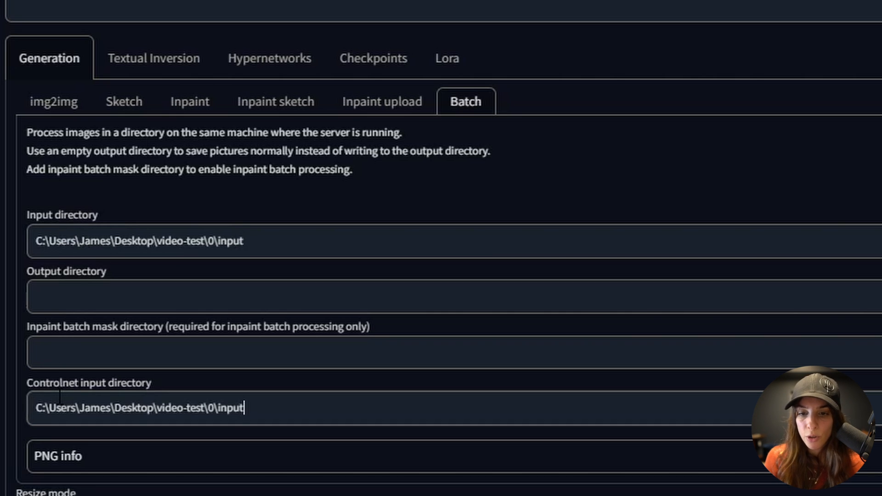
pyautogui.click(60, 294)
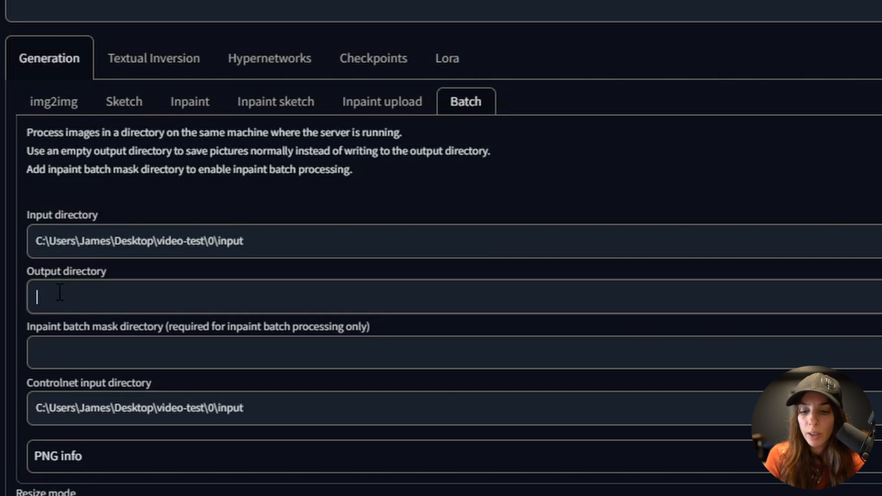
pyautogui.hotkey('ctrl', 'v')
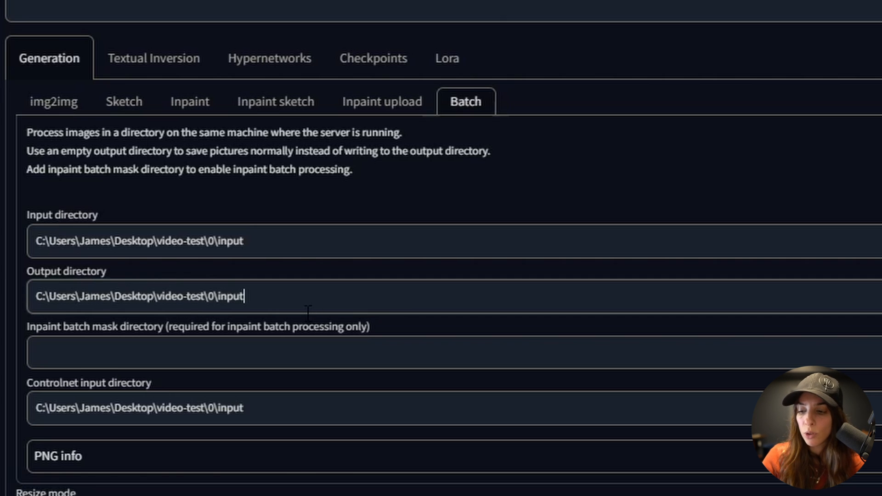
pyautogui.press('BackSpace')
pyautogui.press('BackSpace')
pyautogui.press('BackSpace')
pyautogui.press('BackSpace')
pyautogui.press('BackSpace')
pyautogui.write('outp')
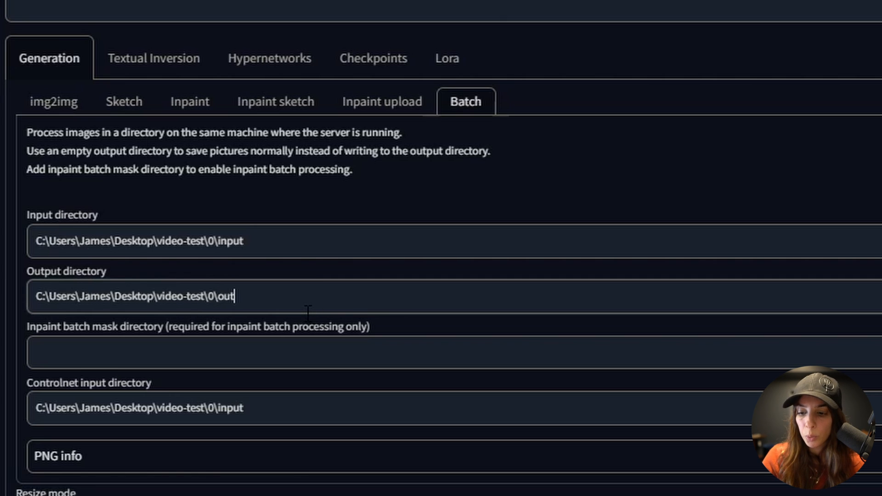
pyautogui.write('ut')
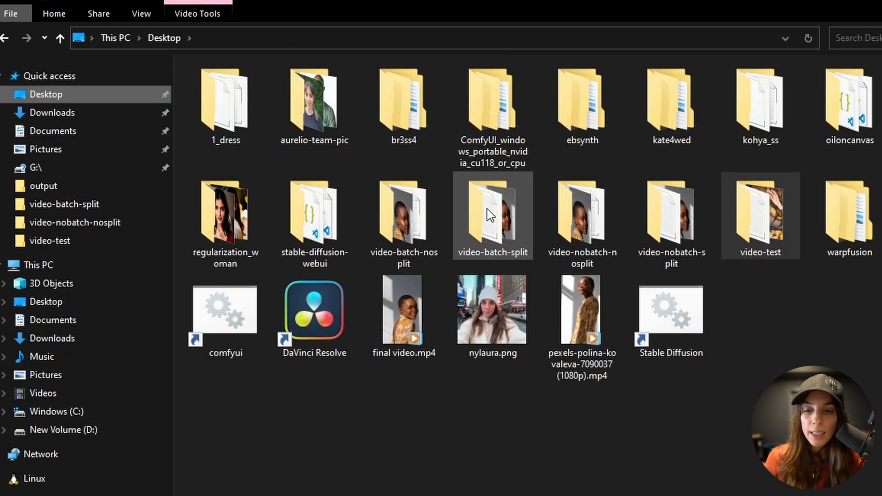
# - Open video-batch-split in Explorer and compare it with the \0\ part of the batch paths
pyautogui.doubleClick(487, 208)
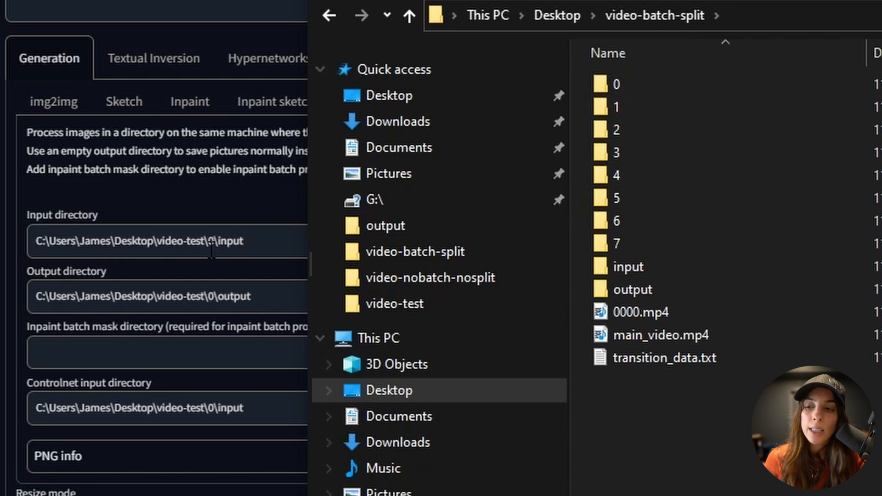
pyautogui.click(257, 237)
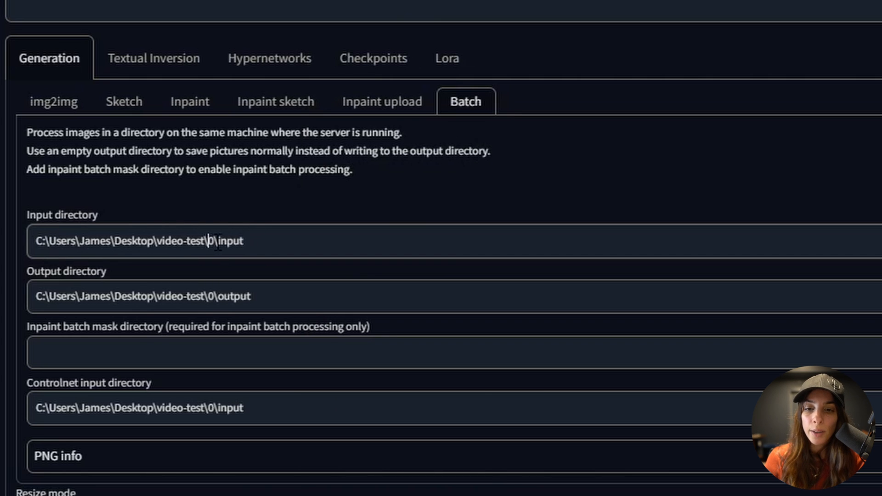
pyautogui.doubleClick(210, 296)
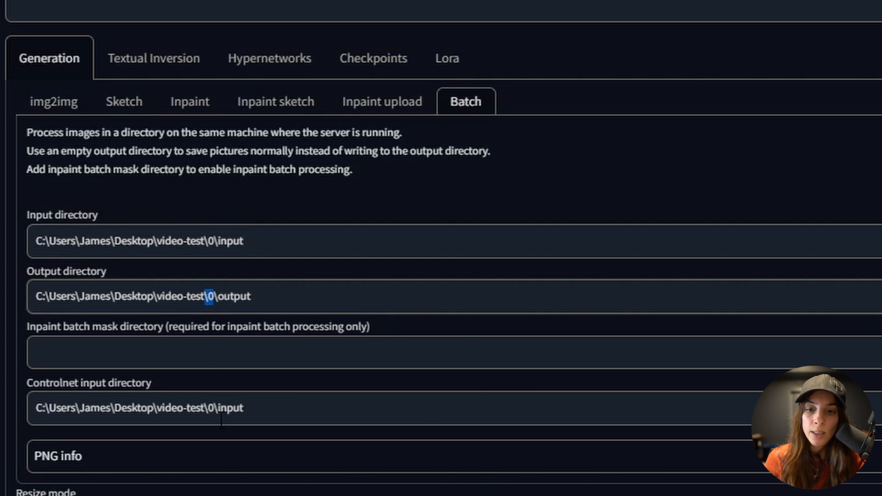
pyautogui.moveTo(218, 408); pyautogui.dragTo(201, 408)
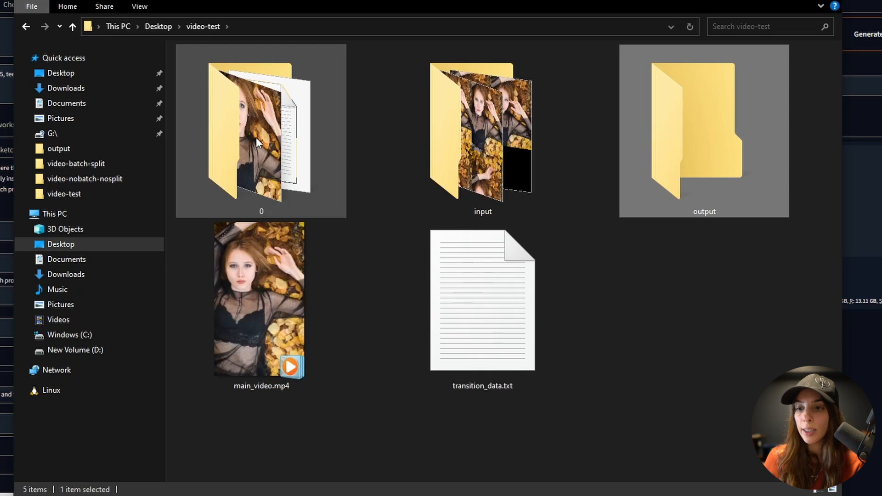
# - Preview 00000-input0.jpg in video-test\0\output, then show Temporal-Kit's Ebsynth-Process page
pyautogui.doubleClick(265, 118)
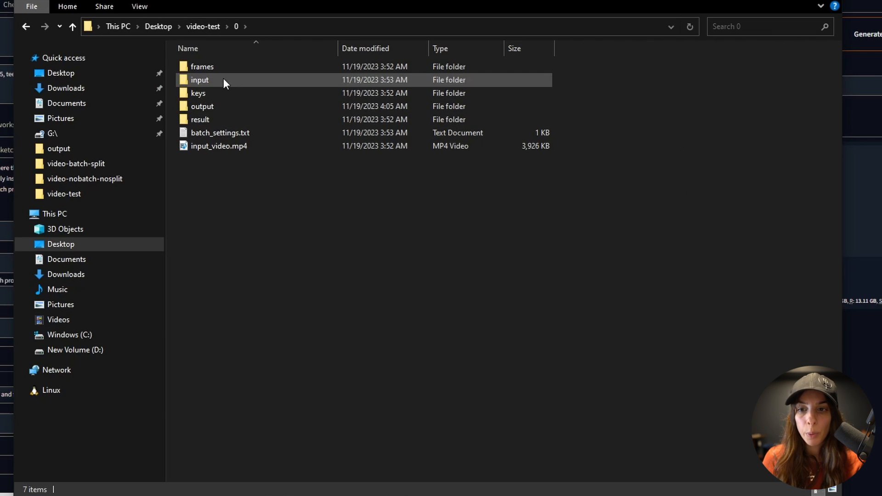
pyautogui.doubleClick(221, 110)
pyautogui.doubleClick(221, 112)
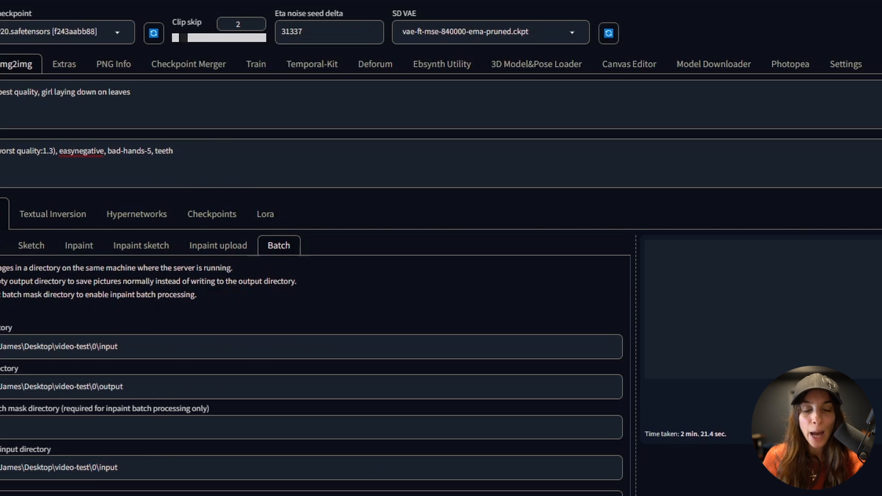
pyautogui.click(332, 65)
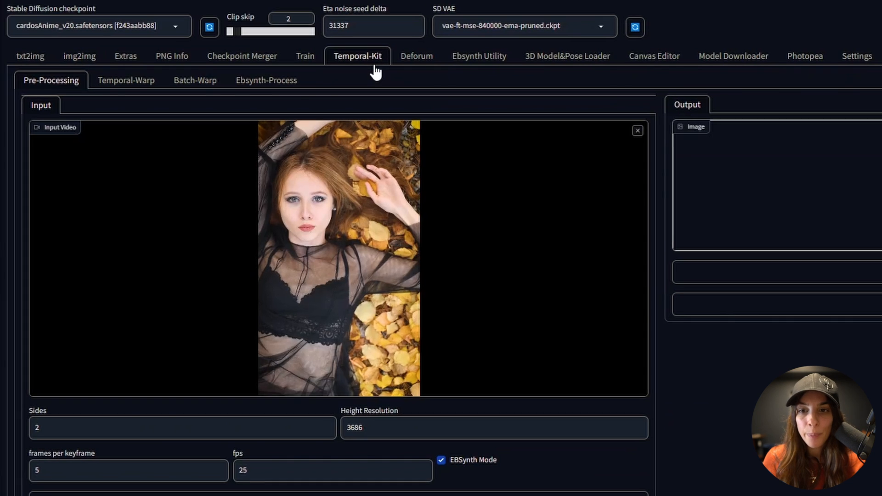
pyautogui.click(270, 88)
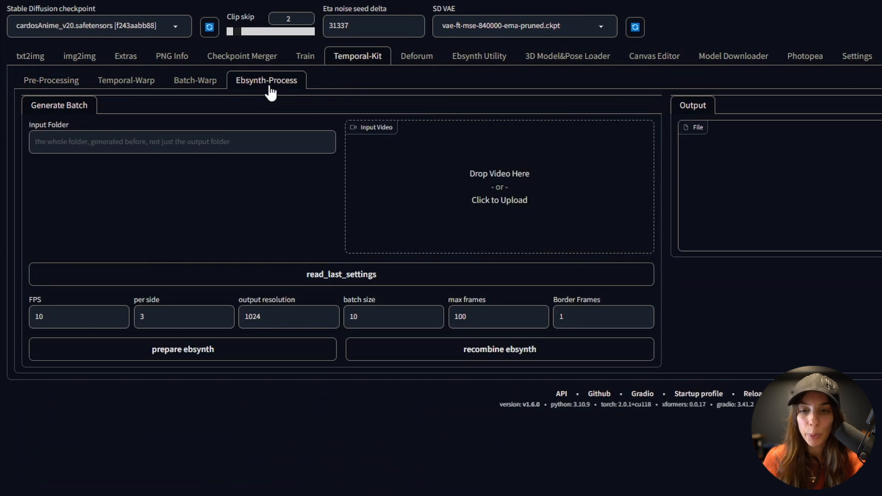
# - Paste the copied folder path into the Ebsynth-Process Input Folder and load its last settings
pyautogui.click(41, 145)
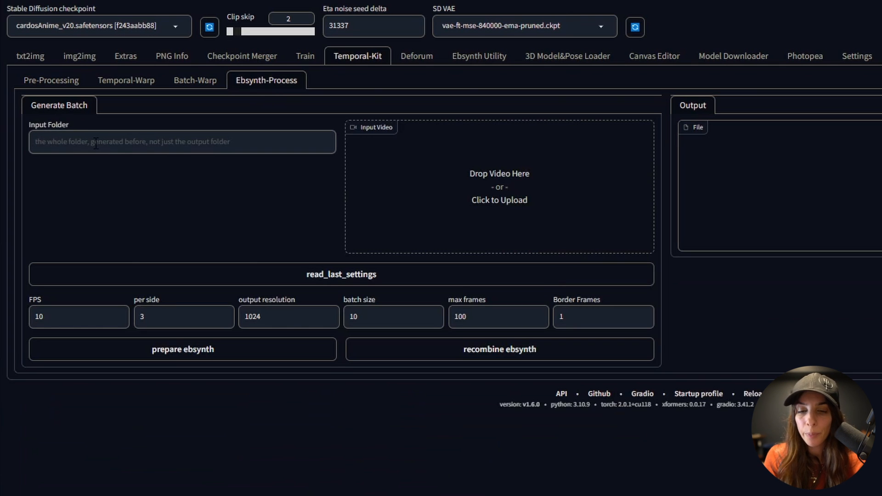
pyautogui.hotkey('ctrl', 'v')
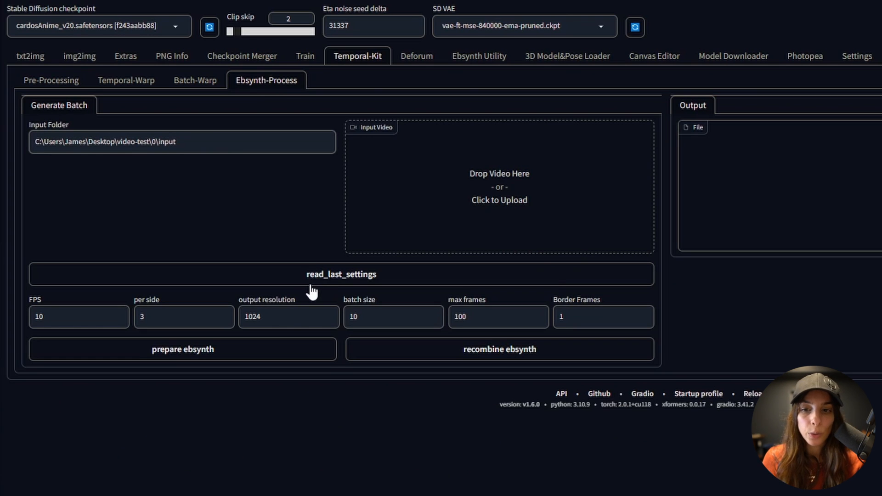
pyautogui.click(361, 281)
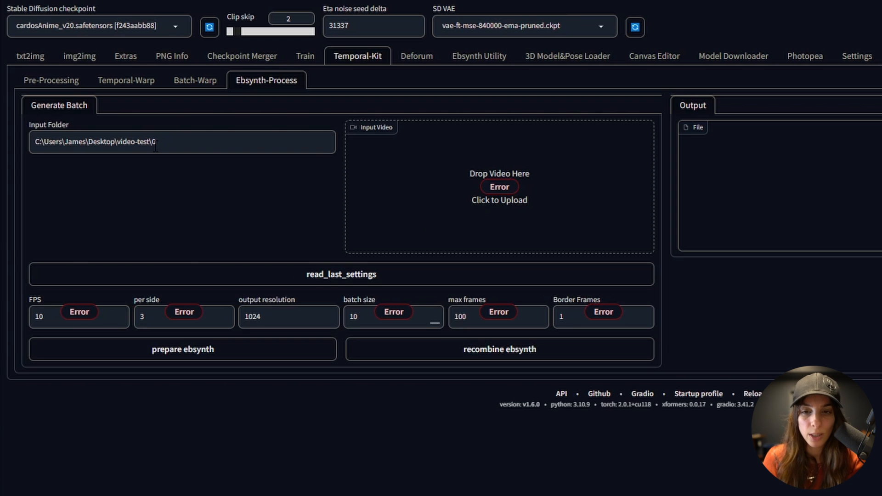
# - Reload the last settings from video-test\0 and prepare the EbSynth project files
pyautogui.click(299, 278)
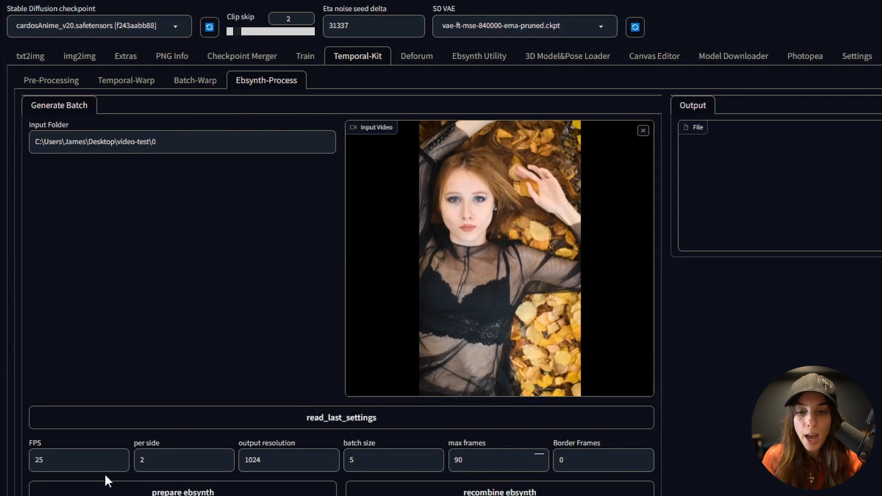
pyautogui.scroll(-2, 105, 474)
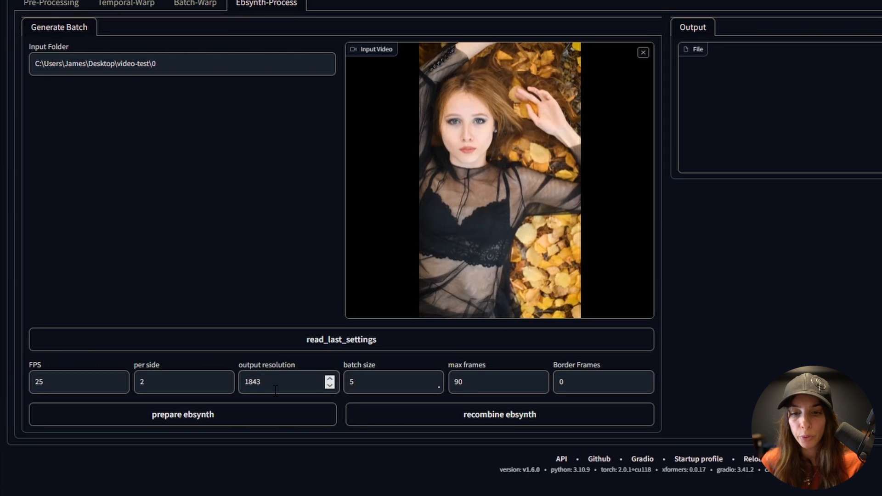
pyautogui.click(257, 427)
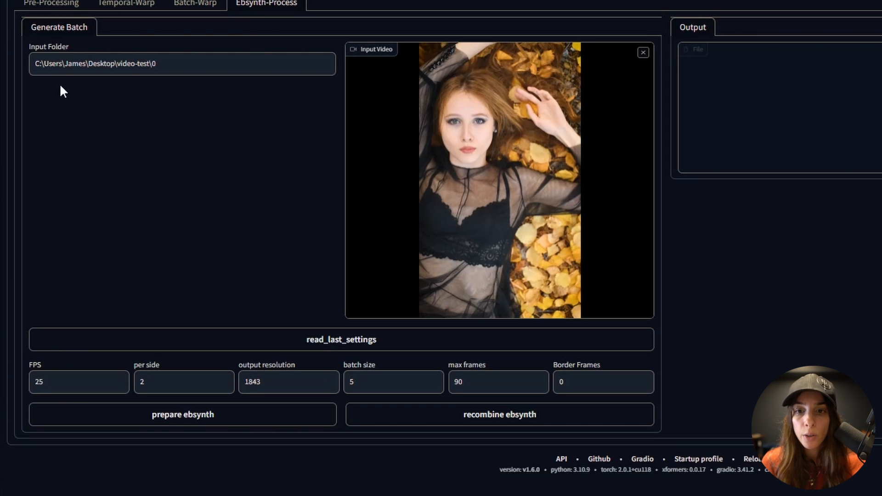
# - Change the batch folder number at the end of the Input Folder path to 12
pyautogui.click(166, 67)
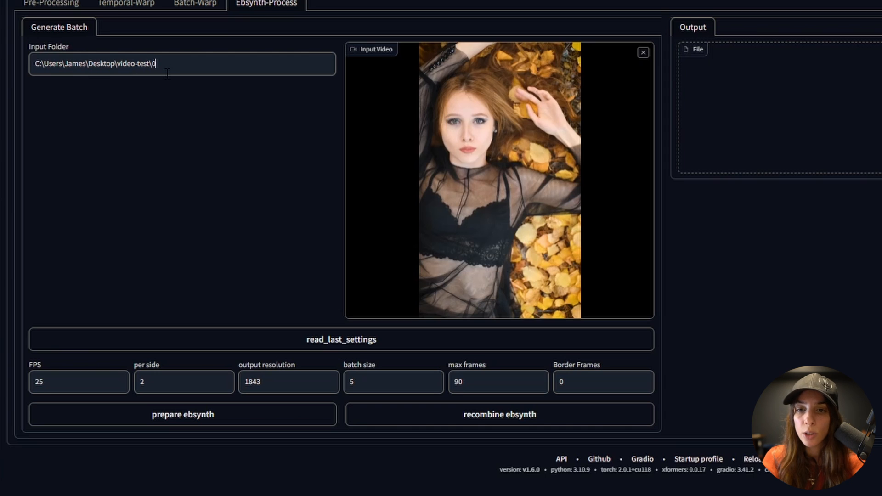
pyautogui.press('BackSpace')
pyautogui.write('1')
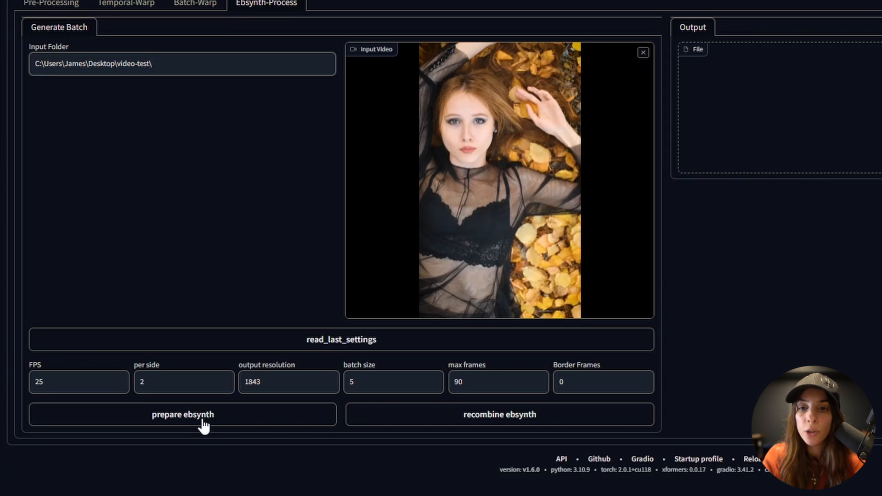
pyautogui.write('2')
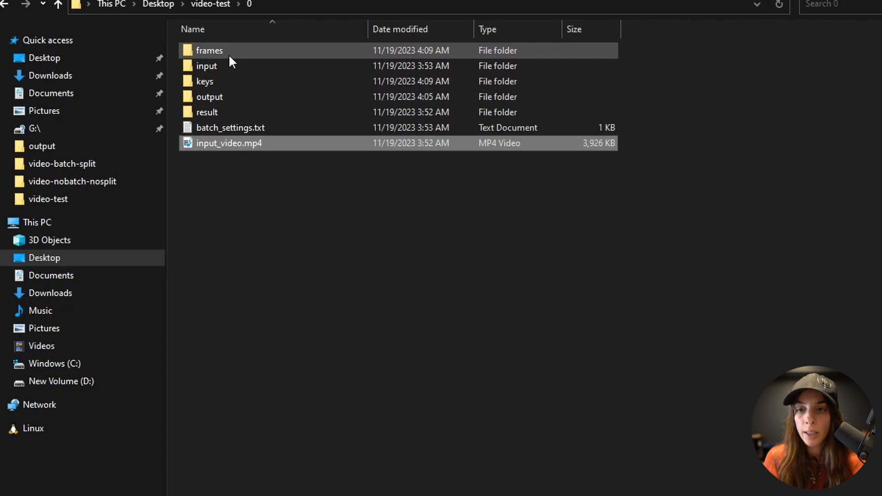
# - Preview the first frame in frames and the first keyframe in keys, then return to folder 0
pyautogui.doubleClick(227, 50)
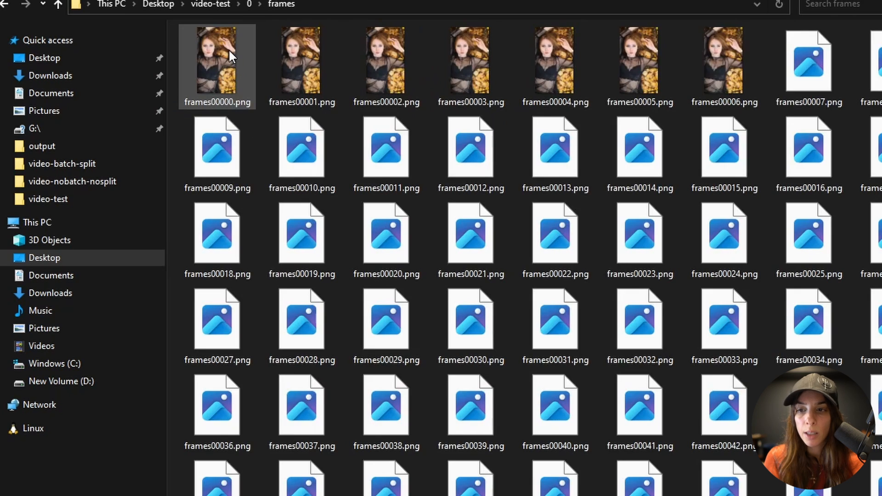
pyautogui.doubleClick(211, 52)
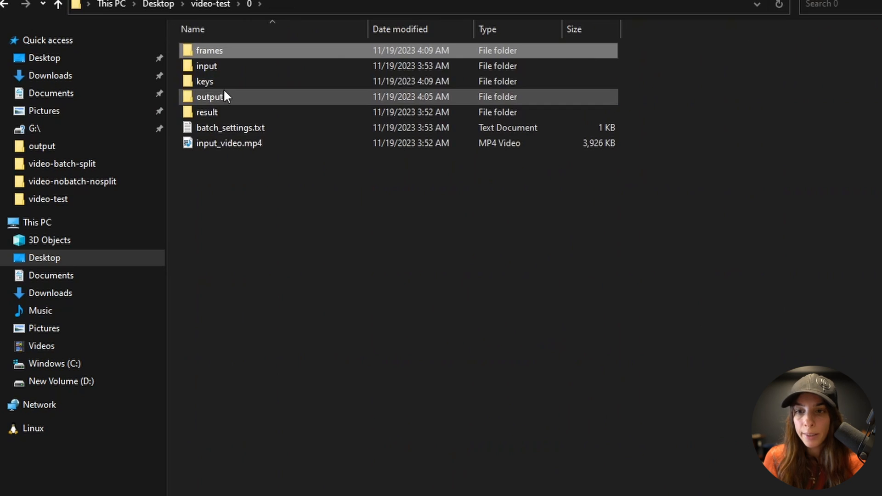
pyautogui.doubleClick(224, 81)
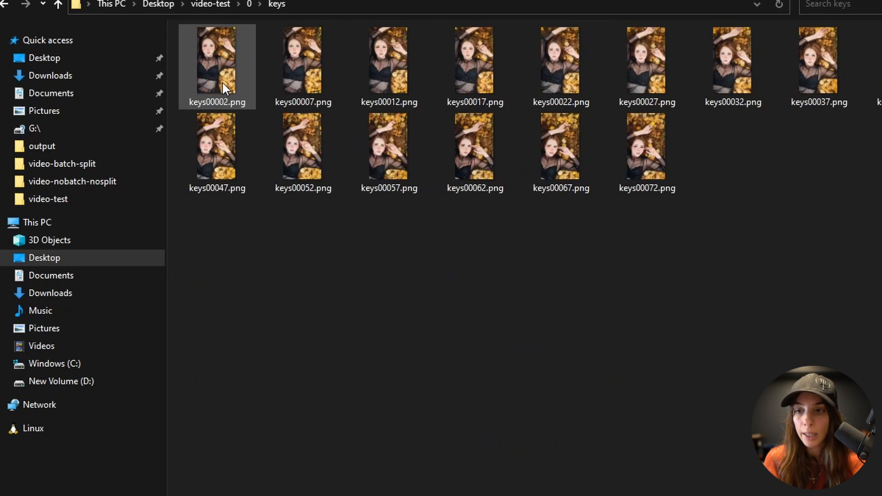
pyautogui.doubleClick(222, 83)
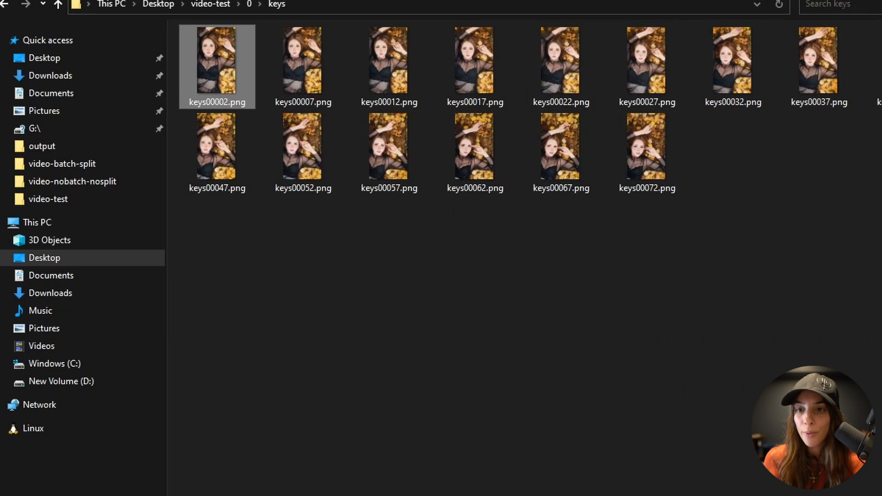
pyautogui.click(247, 3)
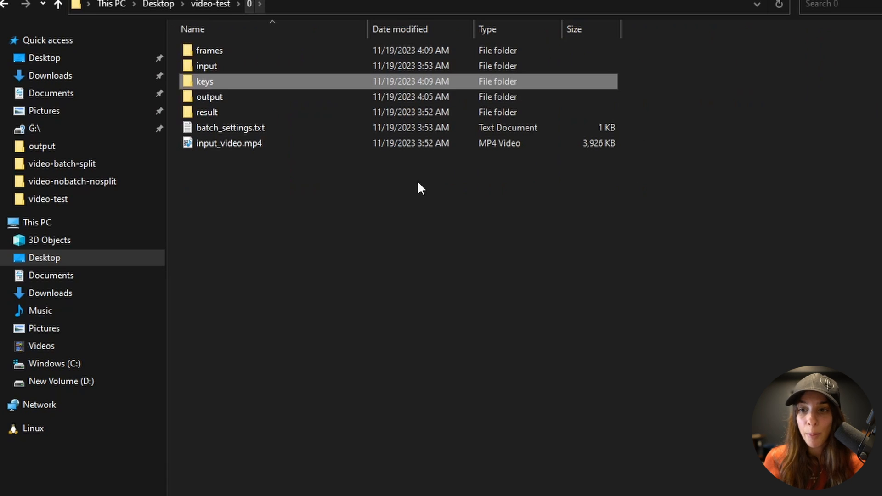
pyautogui.click(445, 273)
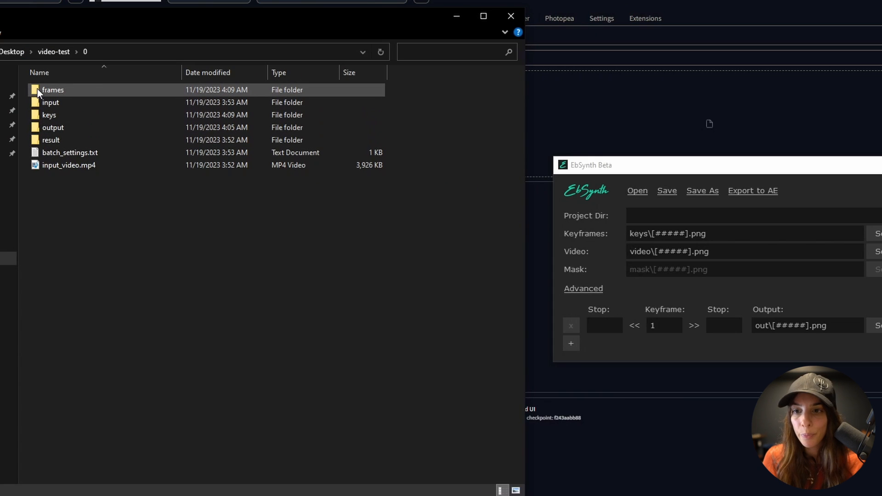
# - Load frames as the EbSynth video and keys as its keyframes, then run all ranges
pyautogui.click(35, 91)
pyautogui.moveTo(35, 91); pyautogui.dragTo(573, 233)
pyautogui.moveTo(628, 247); pyautogui.dragTo(641, 248)
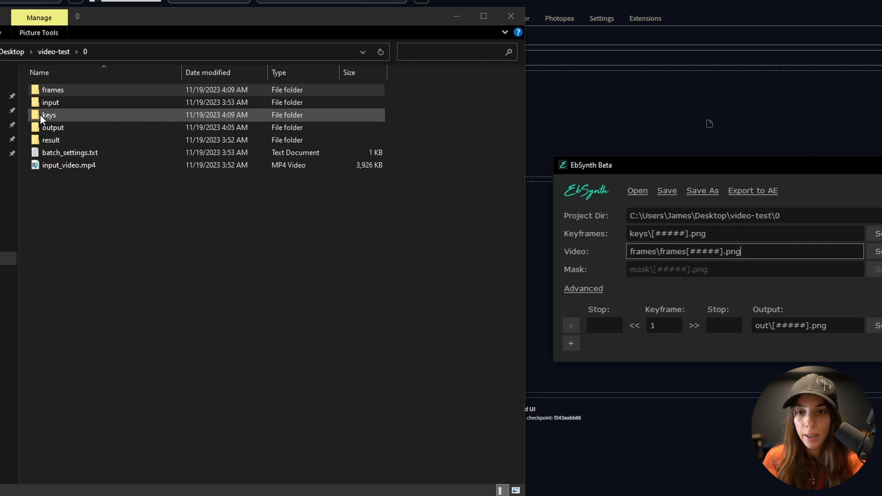
pyautogui.moveTo(35, 115); pyautogui.dragTo(583, 209)
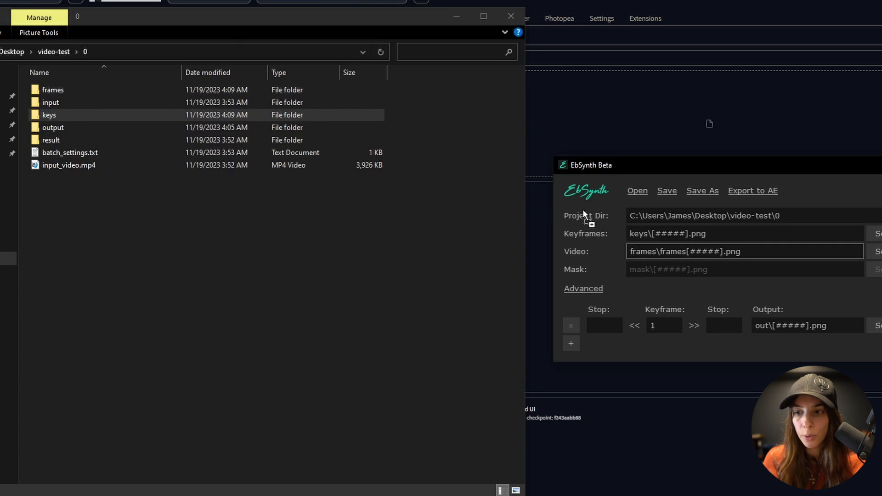
pyautogui.moveTo(633, 232); pyautogui.dragTo(641, 237)
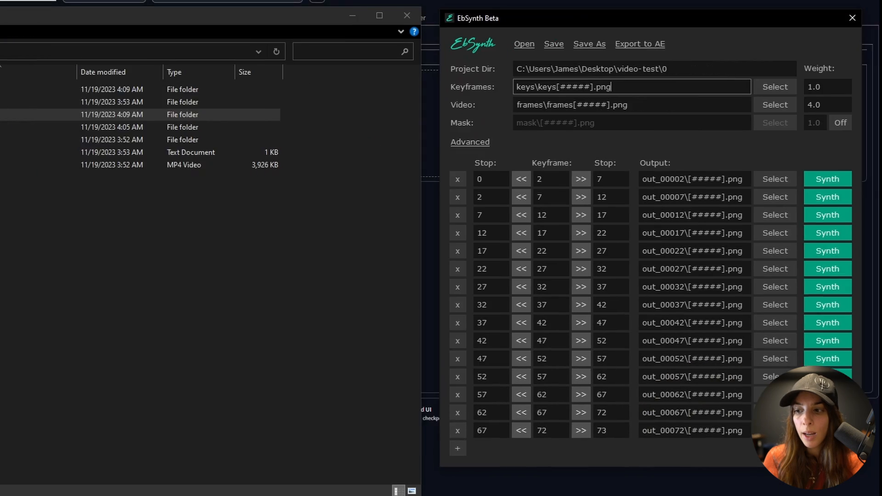
pyautogui.click(621, 450)
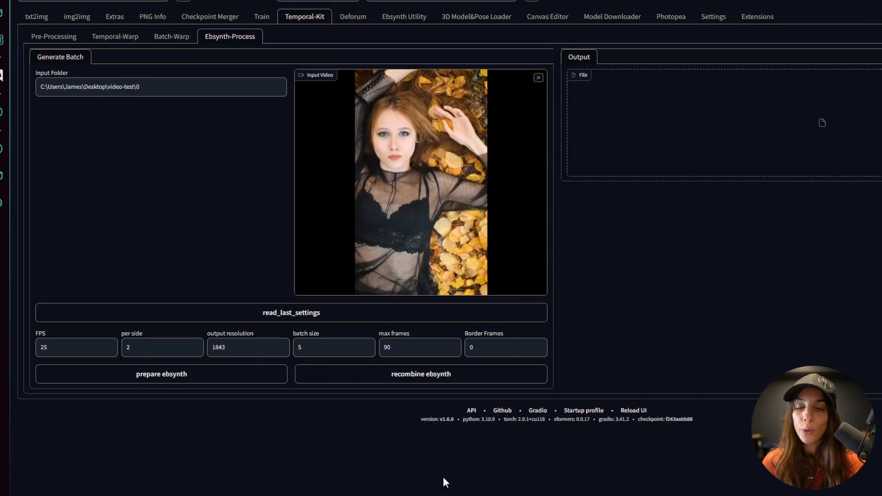
# - Run recombine ebsynth to merge the EbSynth outputs into crossfade.mp4
pyautogui.click(408, 374)
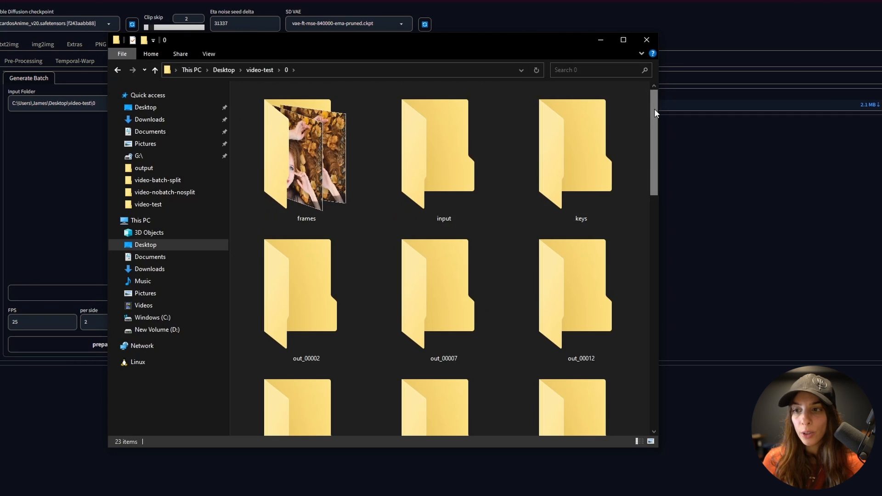
pyautogui.moveTo(654, 109); pyautogui.dragTo(661, 409)
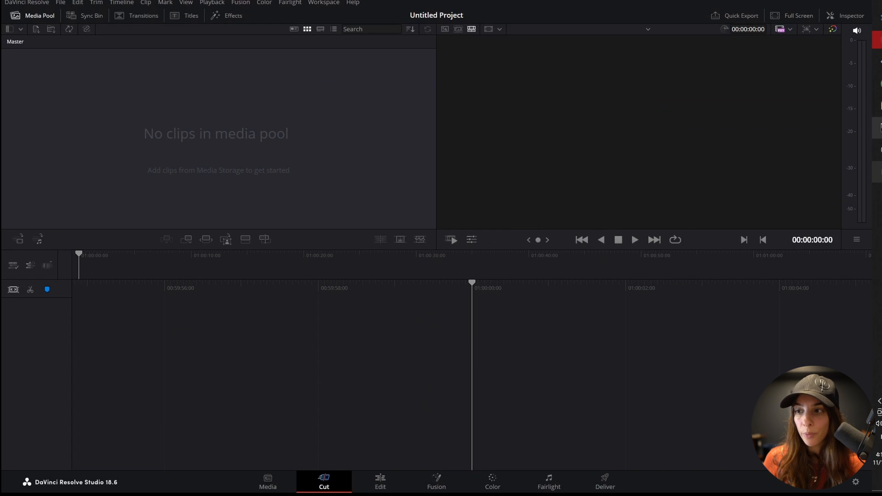
# - Import crossfade.mp4 into the Media Pool, accepting the project frame-rate change
pyautogui.hotkey('alt', 'Tab')
pyautogui.moveTo(317, 354); pyautogui.dragTo(109, 151)
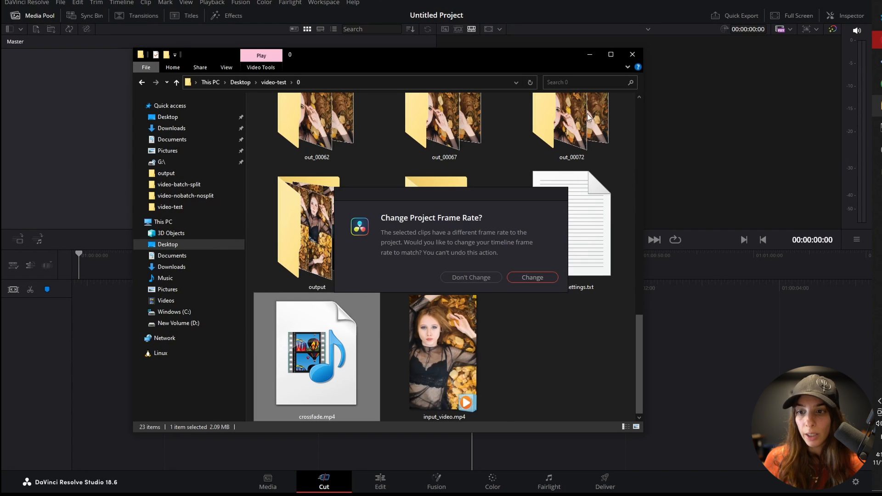
pyautogui.click(532, 278)
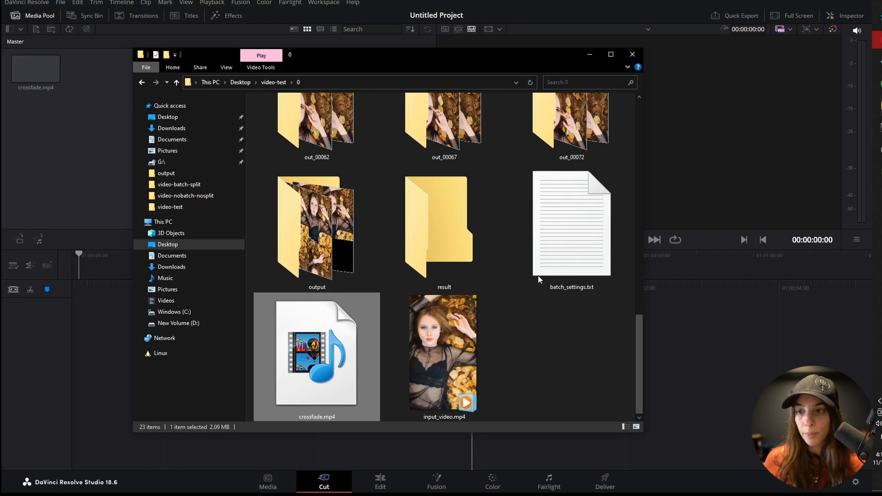
pyautogui.click(589, 54)
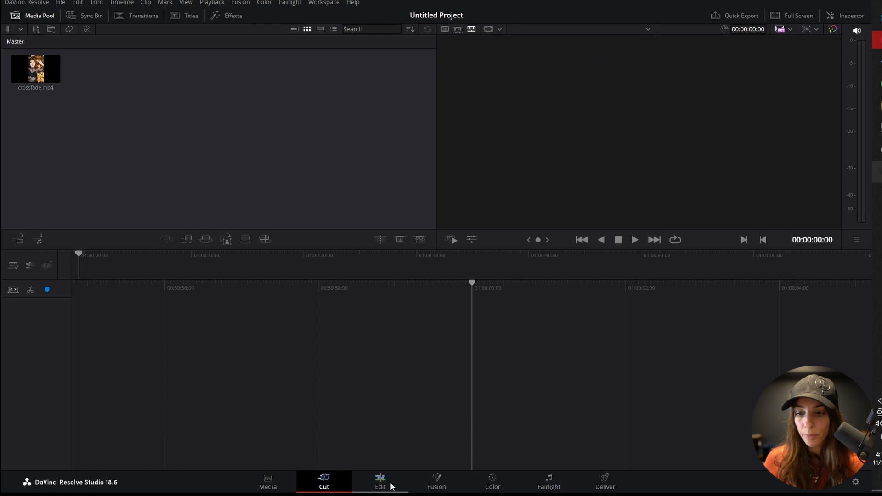
# - On the Edit page, place crossfade.mp4 on Video 1 twice, butted back to back
pyautogui.click(381, 482)
pyautogui.moveTo(133, 71); pyautogui.dragTo(339, 373)
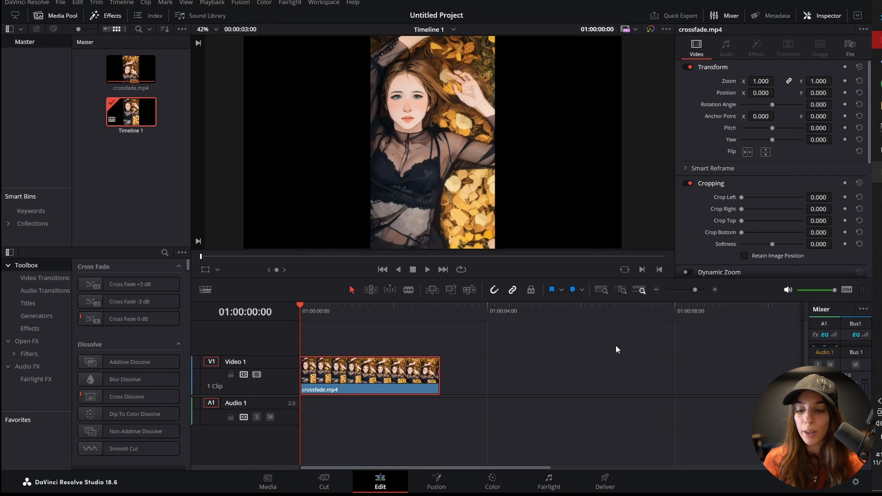
pyautogui.press('space')
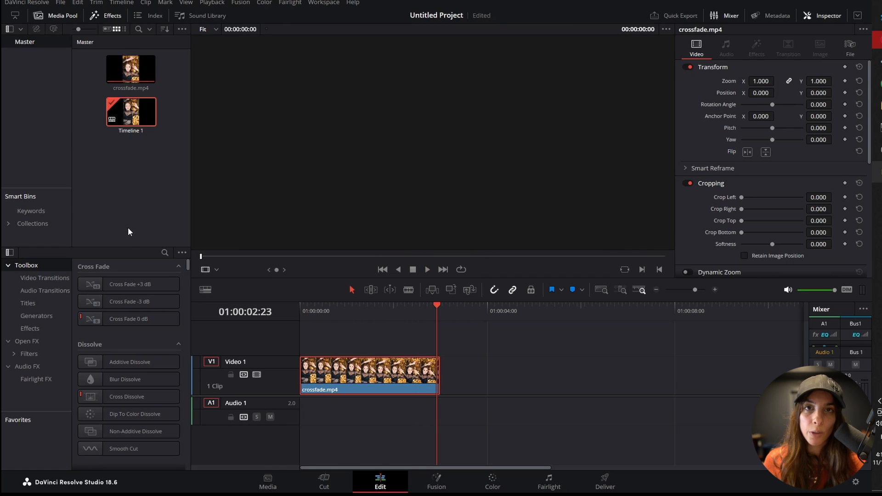
pyautogui.moveTo(131, 69); pyautogui.dragTo(487, 369)
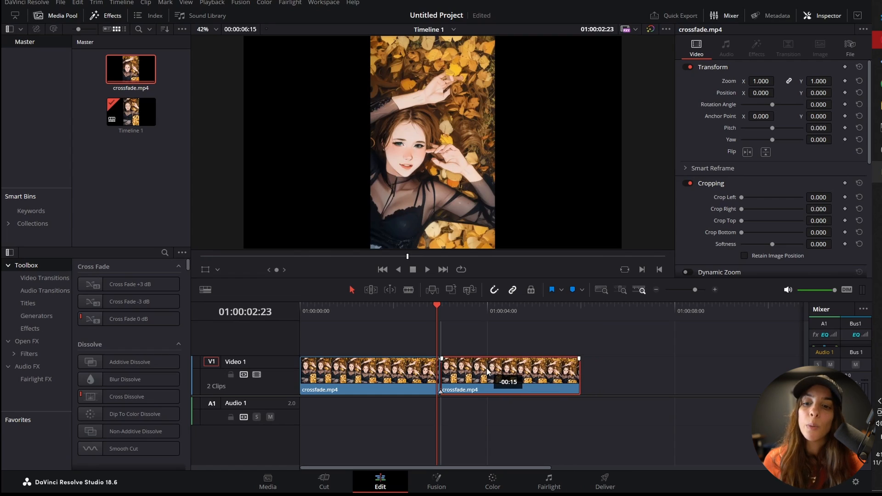
pyautogui.moveTo(311, 317); pyautogui.dragTo(571, 337)
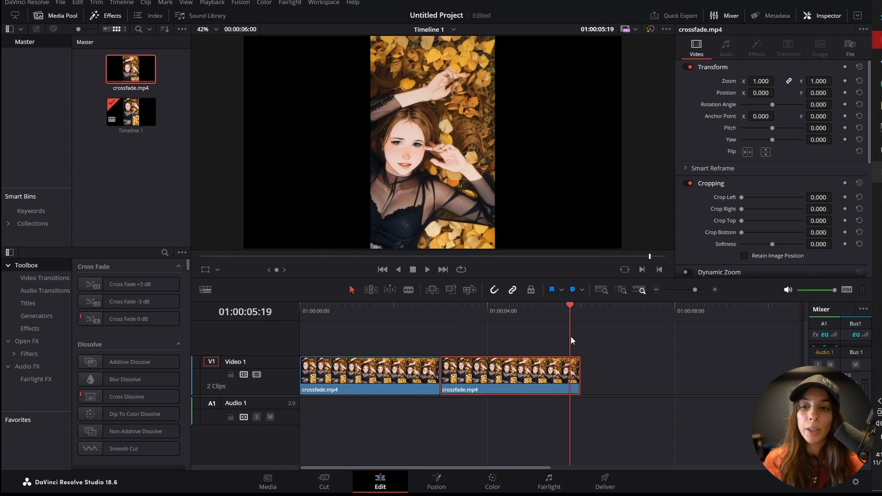